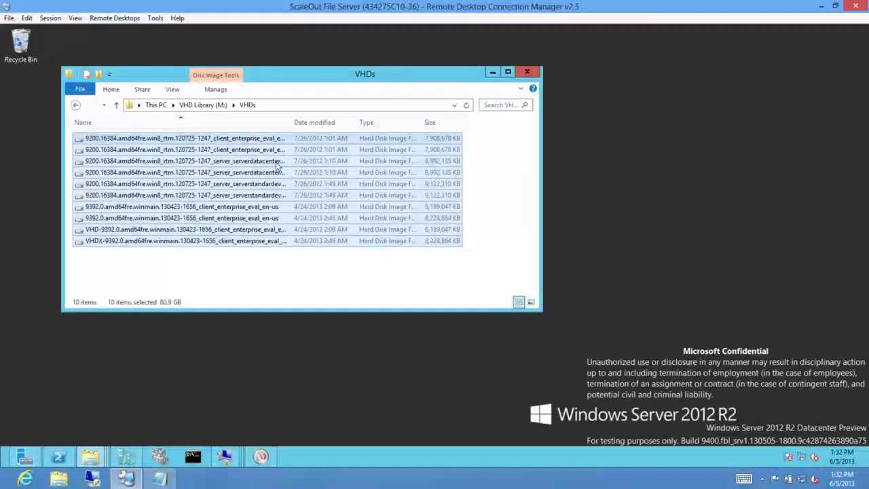
# Examine the used and free space in the VHD Library (M:) drive's properties, return to its VHDs folder and minimize the window
pyautogui.click(216, 110)
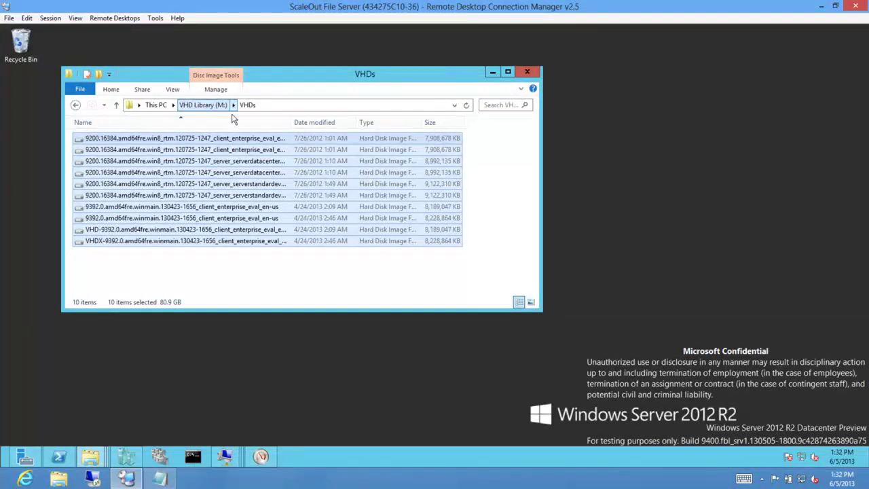
pyautogui.rightClick(190, 170)
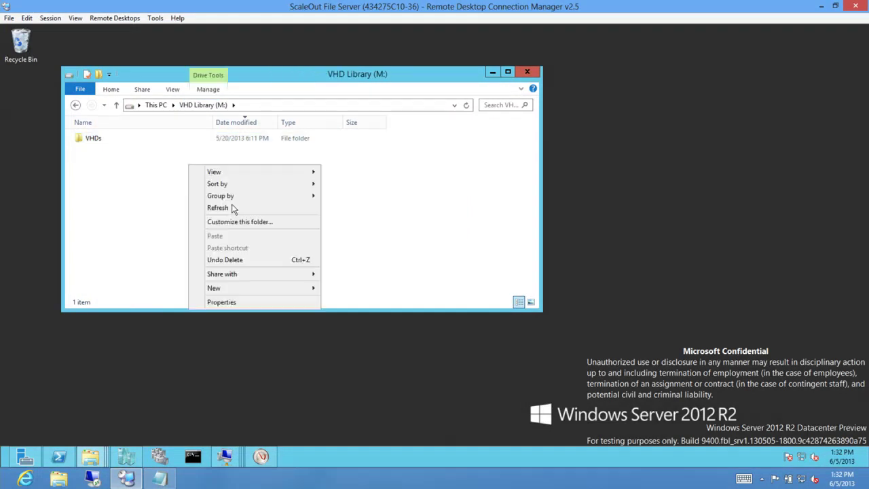
pyautogui.click(232, 304)
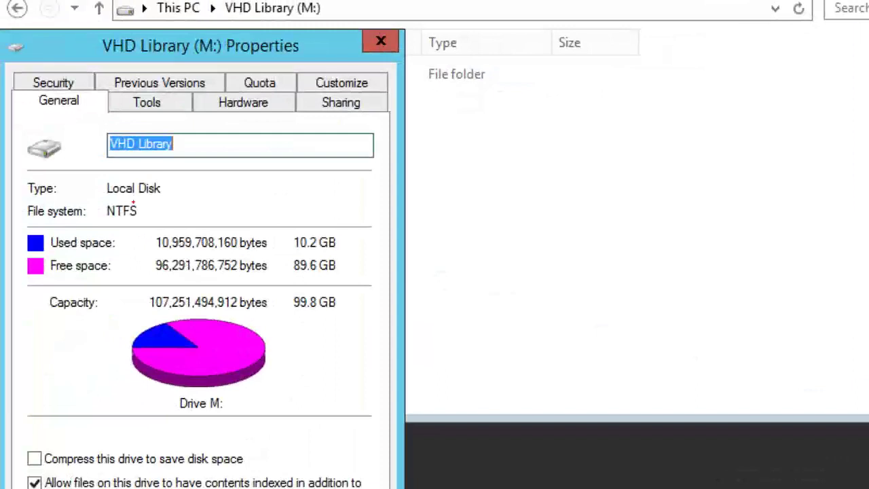
pyautogui.moveTo(279, 227)
pyautogui.mouseDown()
pyautogui.moveTo(285, 242)
pyautogui.moveTo(354, 258)
pyautogui.mouseUp()
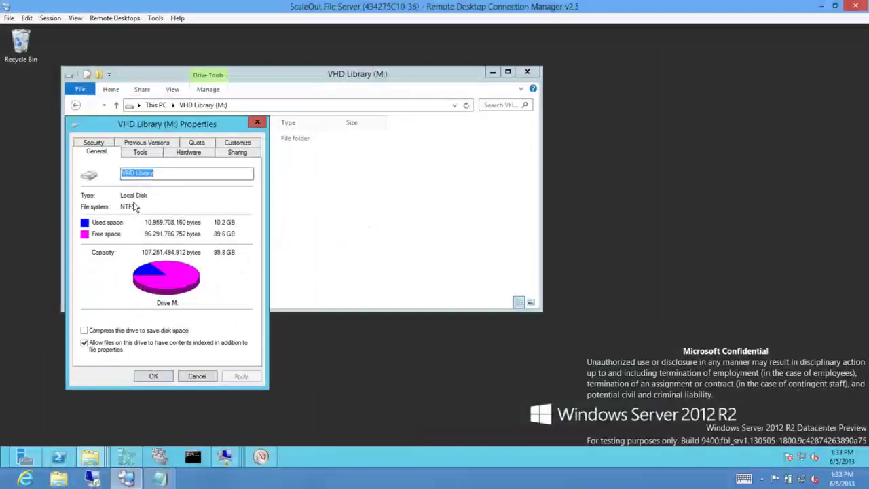
pyautogui.press('Escape')
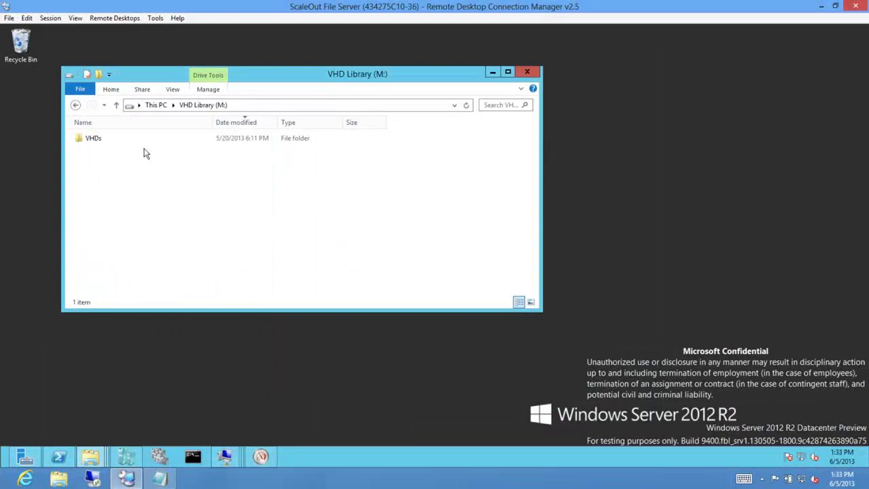
pyautogui.doubleClick(148, 143)
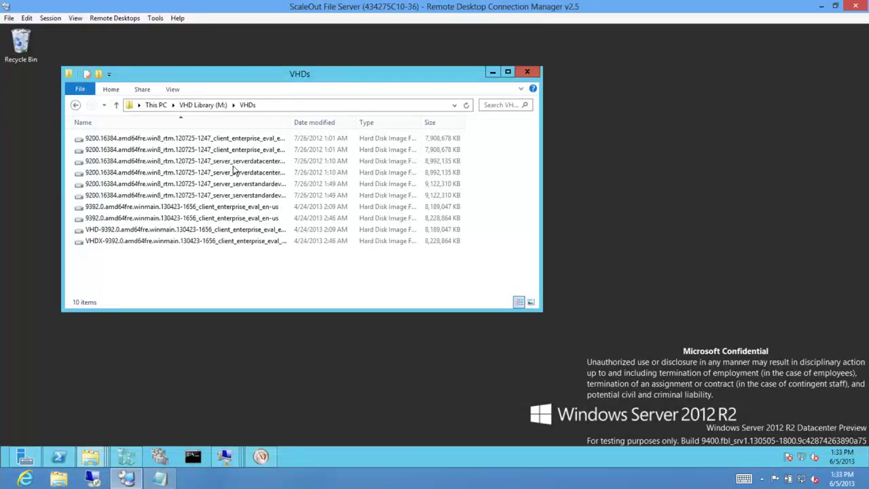
pyautogui.click(493, 73)
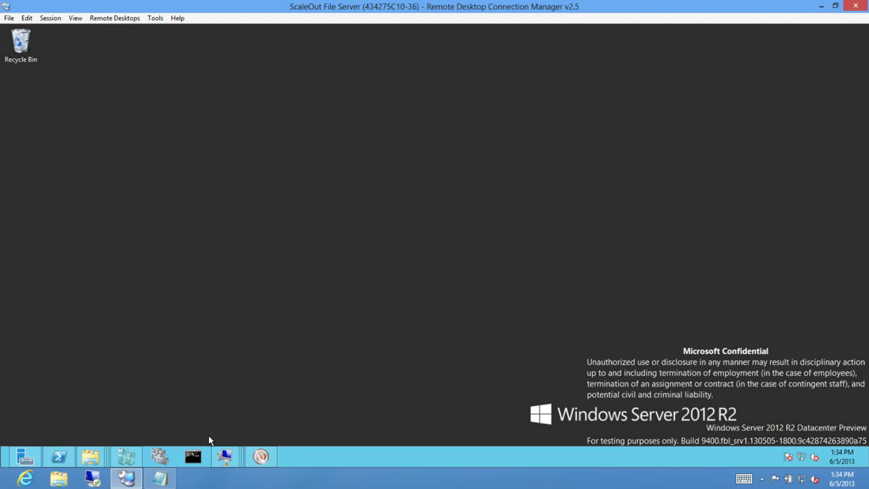
# Bring up the Open LiveVM virtual machine connection and play the OriginalSurface video on its desktop
pyautogui.moveTo(224, 459)
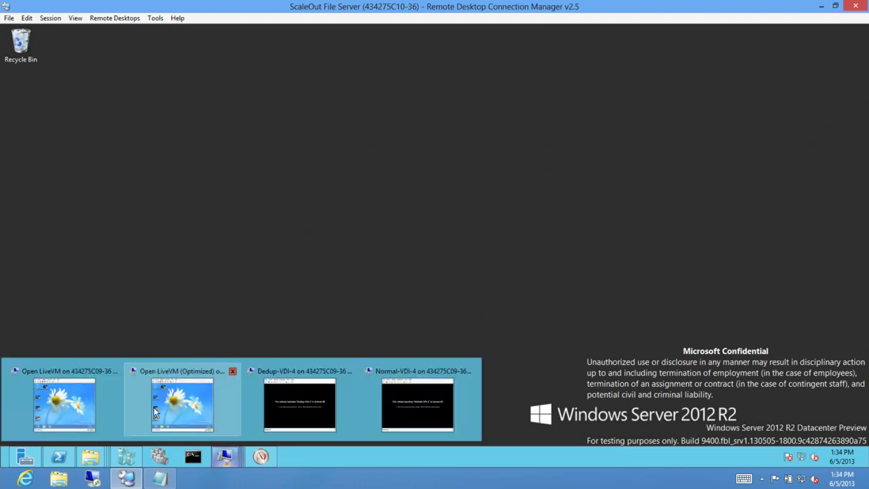
pyautogui.click(64, 404)
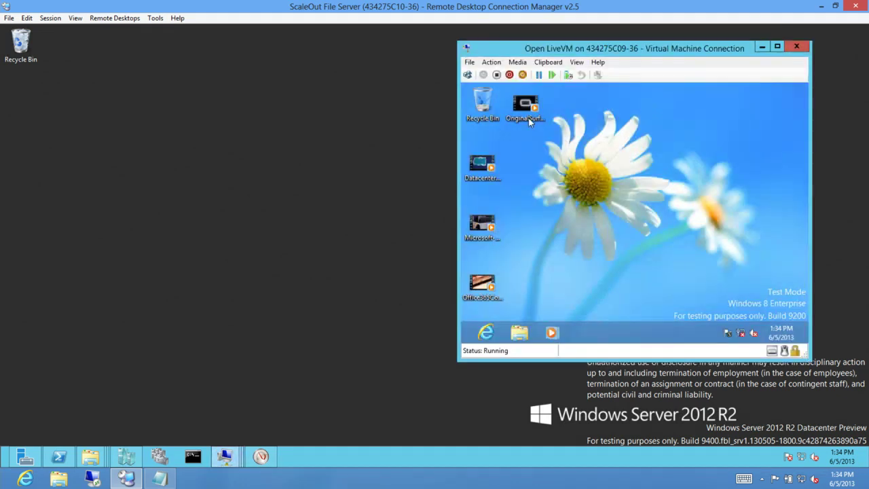
pyautogui.moveTo(529, 112); pyautogui.dragTo(556, 210)
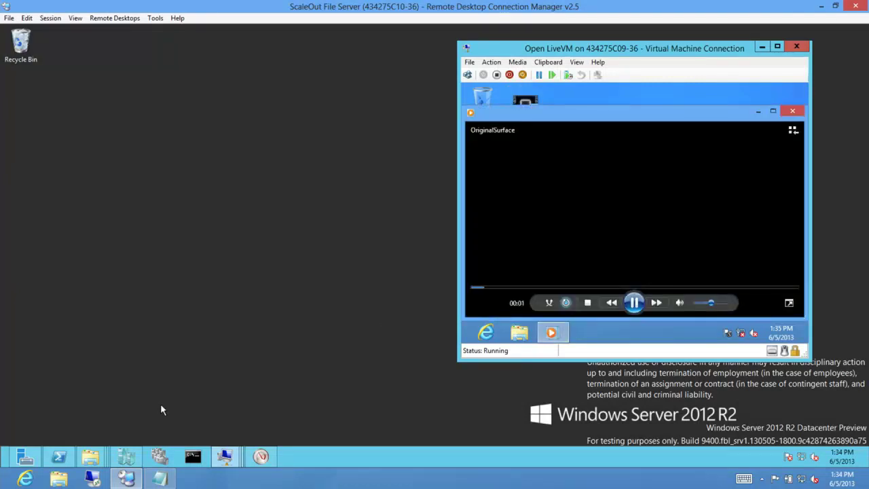
# Check the size on disk of the client enterprise VHD in the LiveVM (N:) VM folder and minimize the folder and virtual machine windows
pyautogui.moveTo(102, 451)
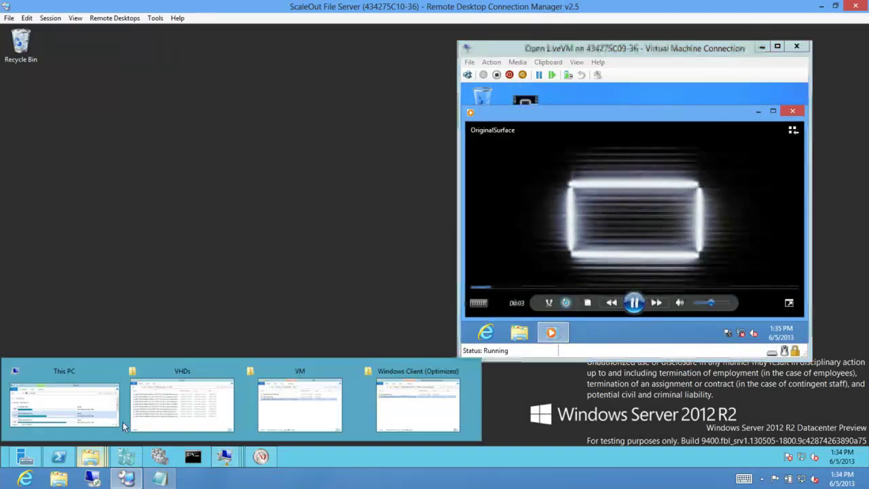
pyautogui.click(290, 399)
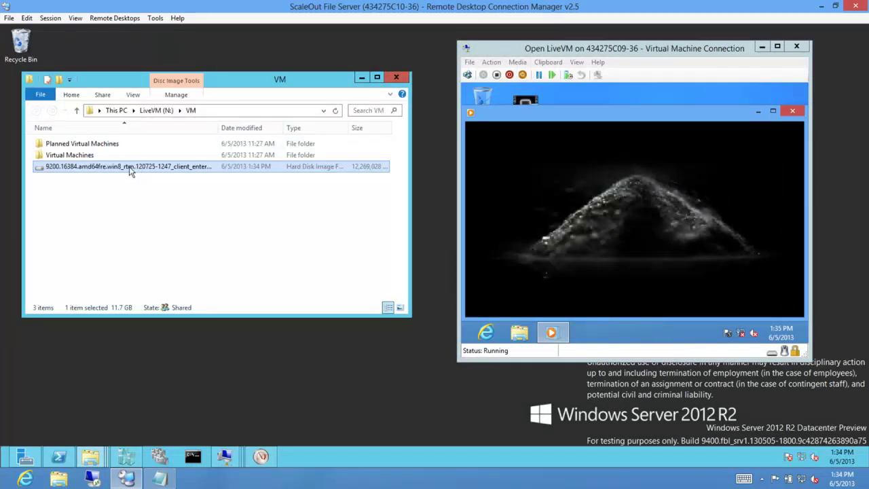
pyautogui.rightClick(129, 166)
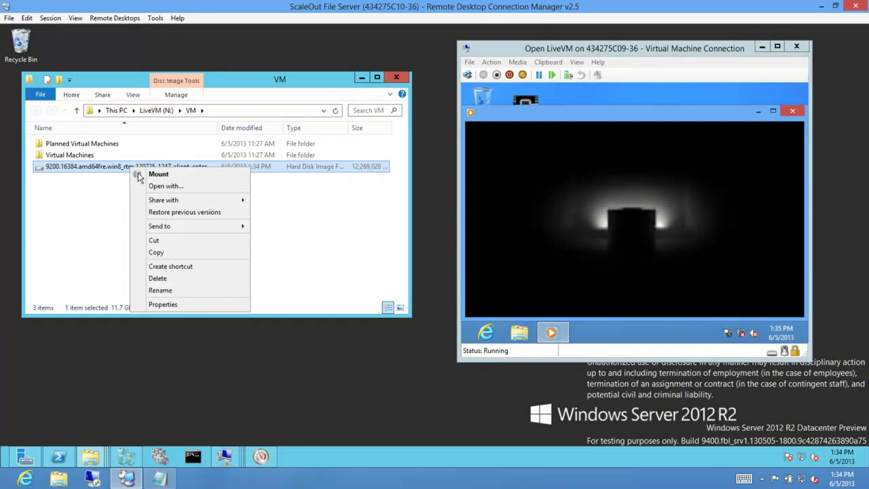
pyautogui.click(162, 304)
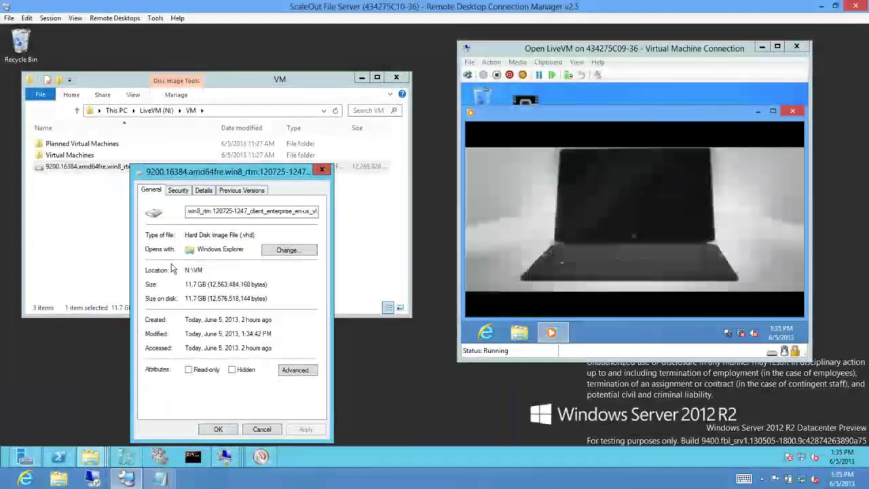
pyautogui.press('Return')
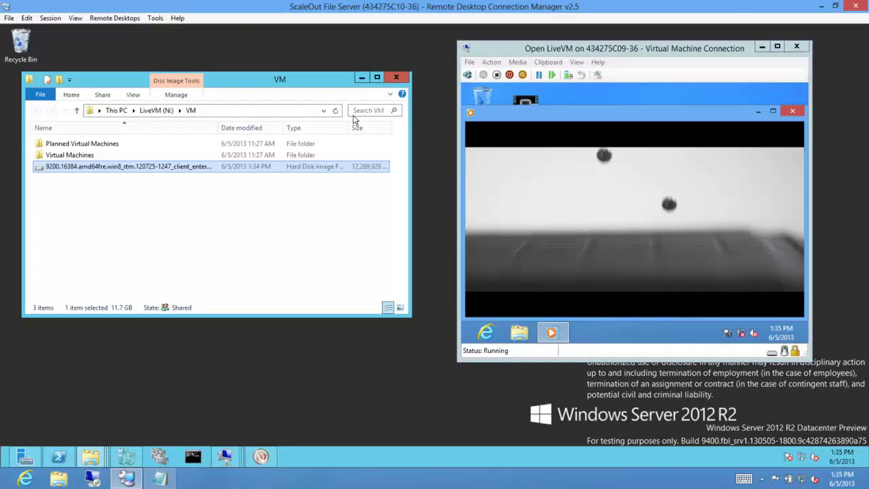
pyautogui.click(361, 77)
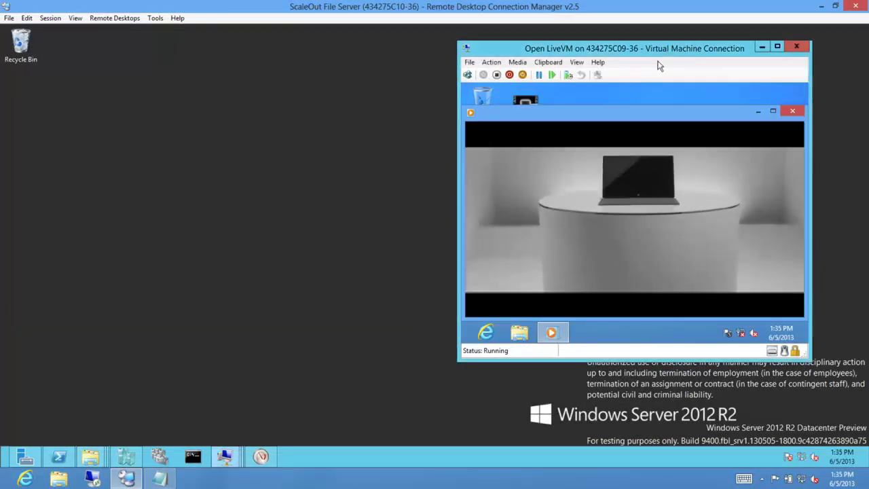
pyautogui.click(762, 46)
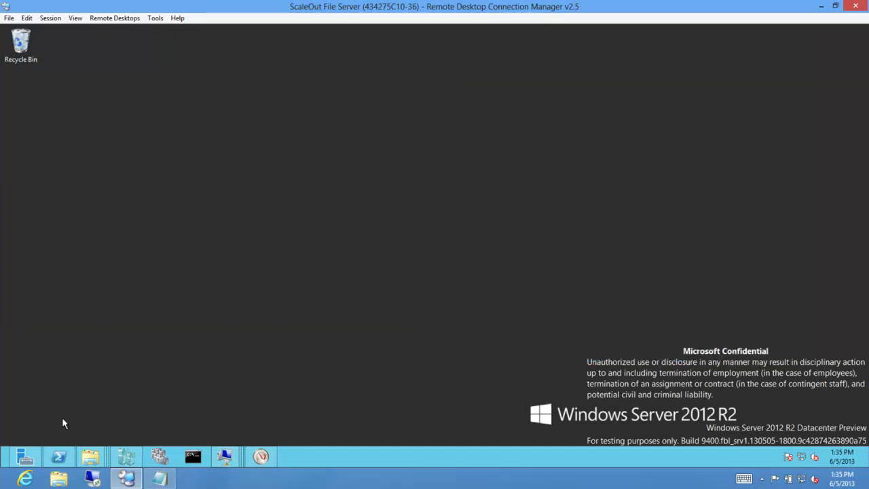
# In Server Manager, enable data deduplication on the LiveVM (N:) volume for a Virtual Desktop Infrastructure (VDI) server and save the settings
pyautogui.click(25, 457)
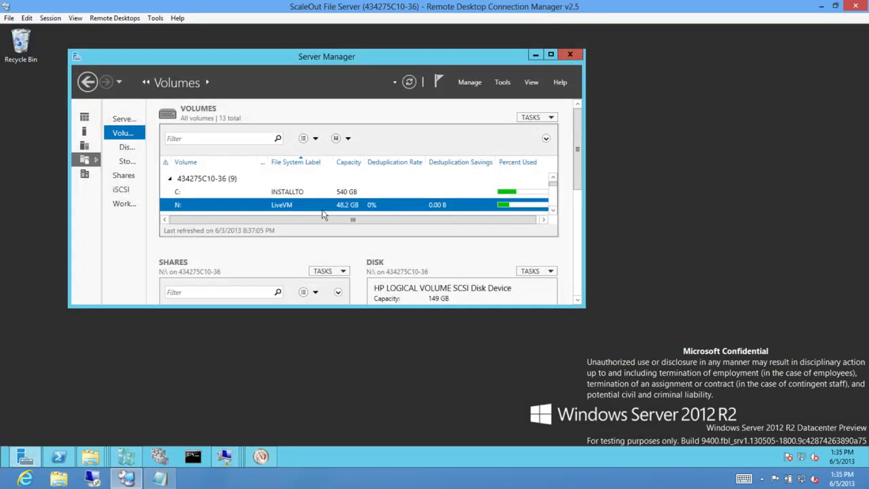
pyautogui.rightClick(249, 208)
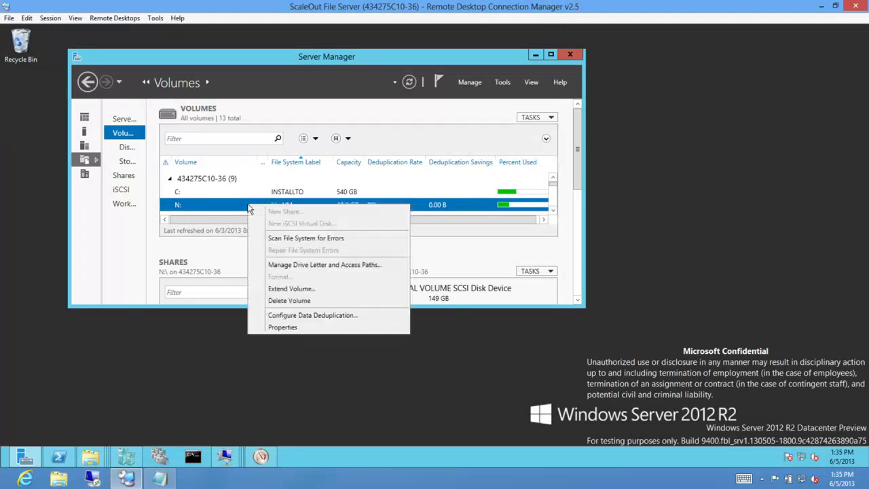
pyautogui.click(298, 316)
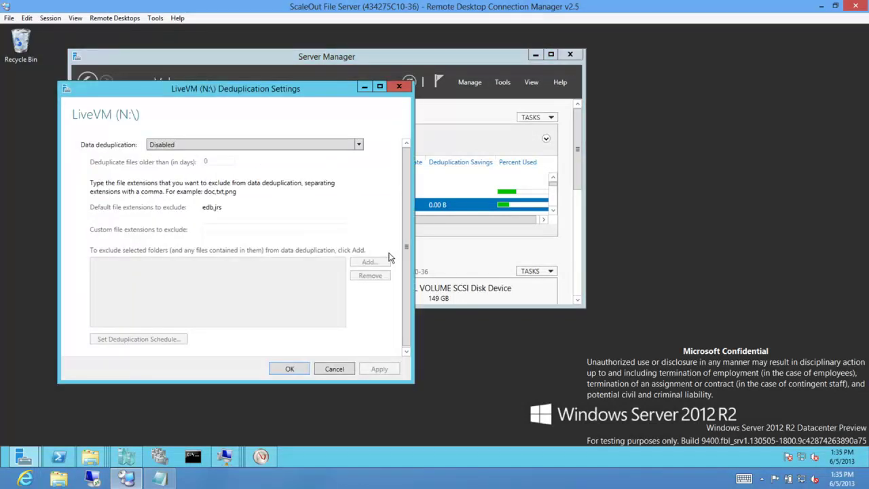
pyautogui.click(358, 146)
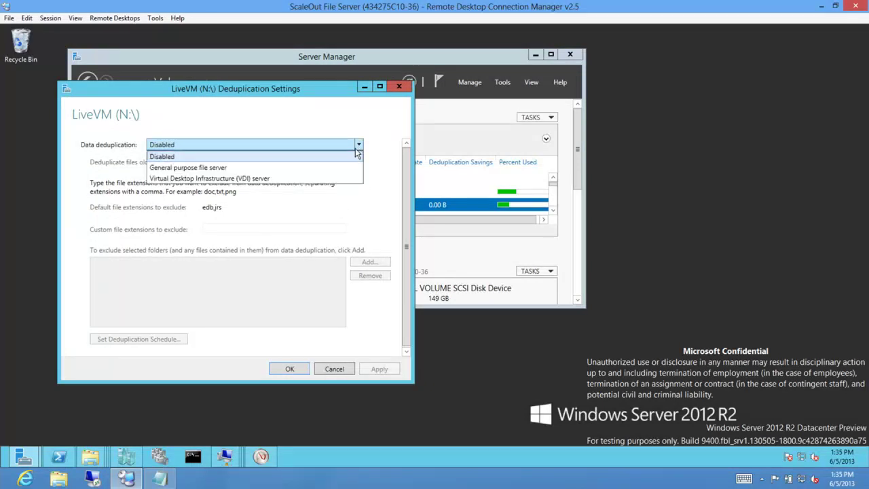
pyautogui.click(273, 180)
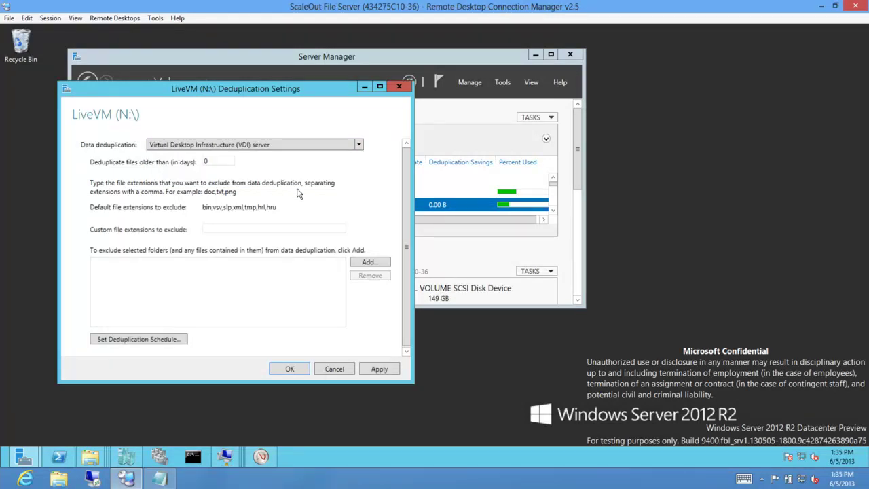
pyautogui.click(289, 369)
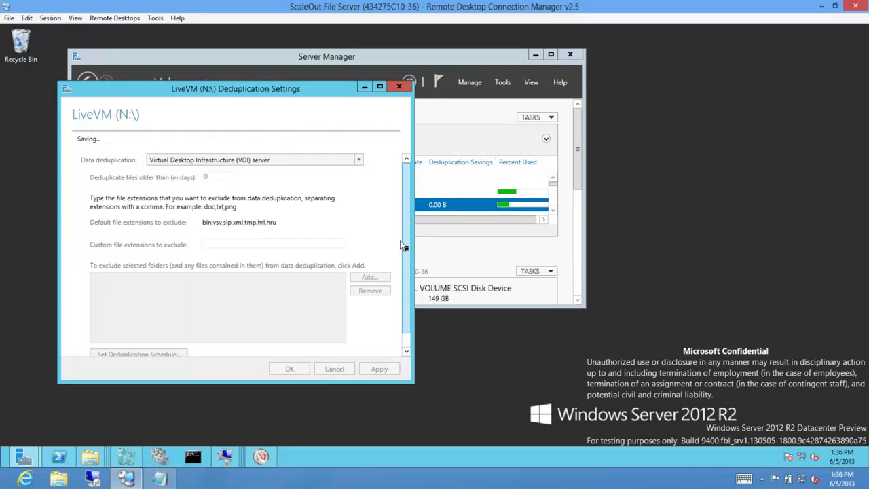
pyautogui.moveTo(340, 97); pyautogui.dragTo(368, 124)
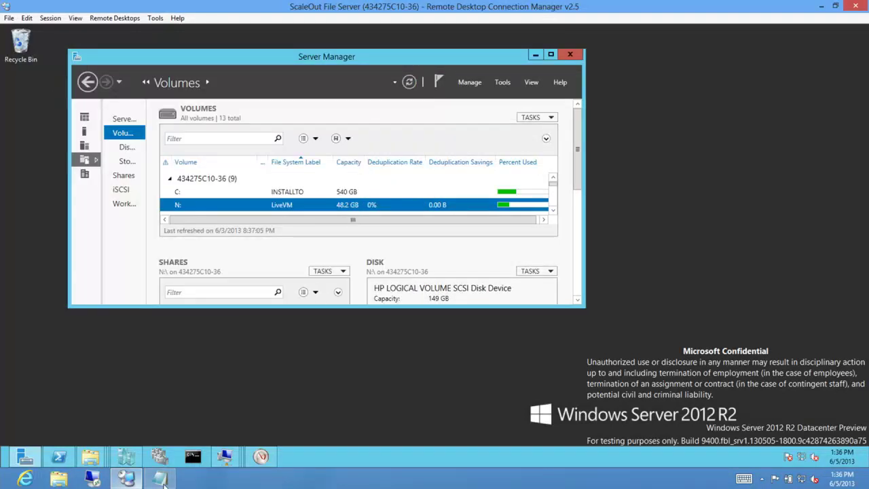
# In Windows PowerShell, run start-dedupjob n: -Type Optimization, and minimize the PowerShell and Server Manager windows
pyautogui.click(59, 455)
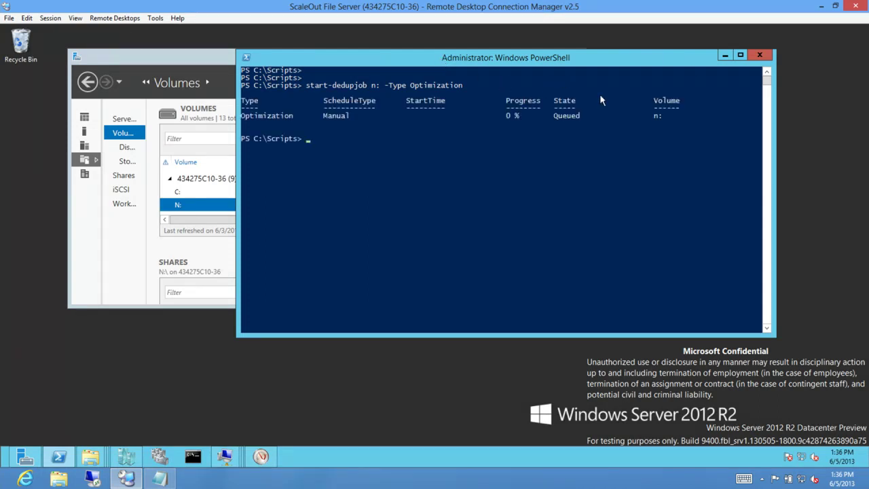
pyautogui.click(725, 58)
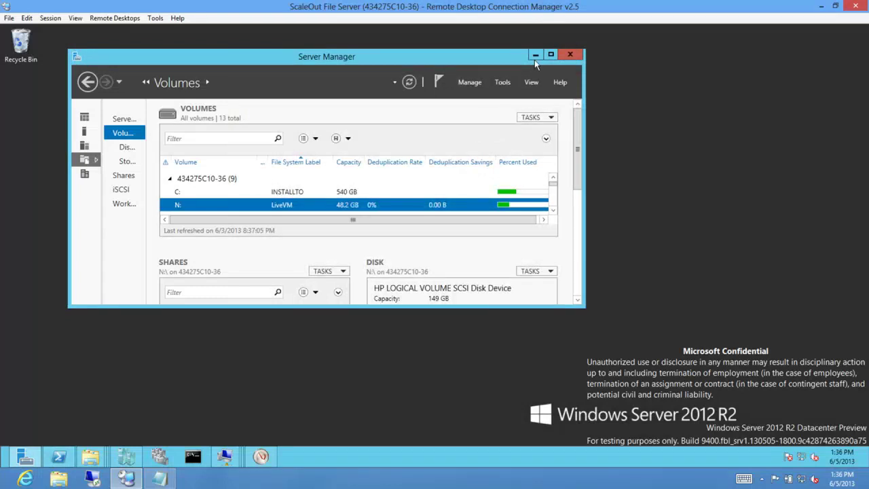
pyautogui.click(535, 55)
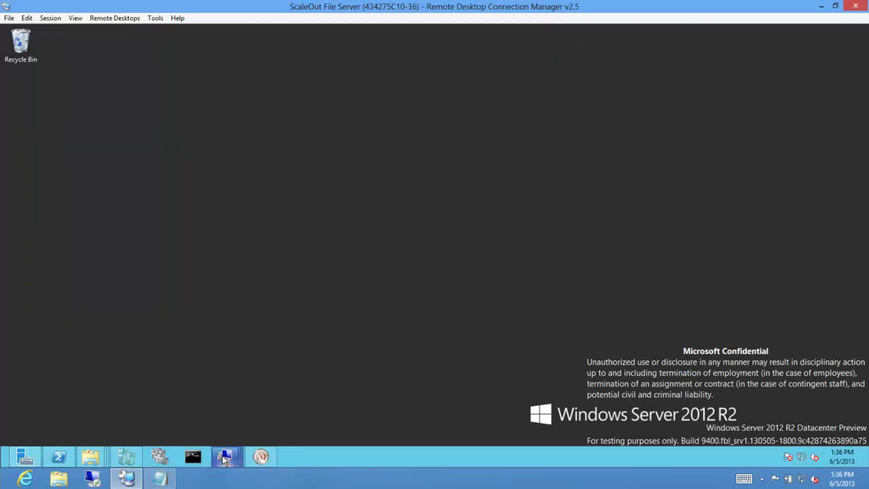
# Review the video playback in the Open LiveVM virtual machine connection and minimize its window
pyautogui.moveTo(243, 448)
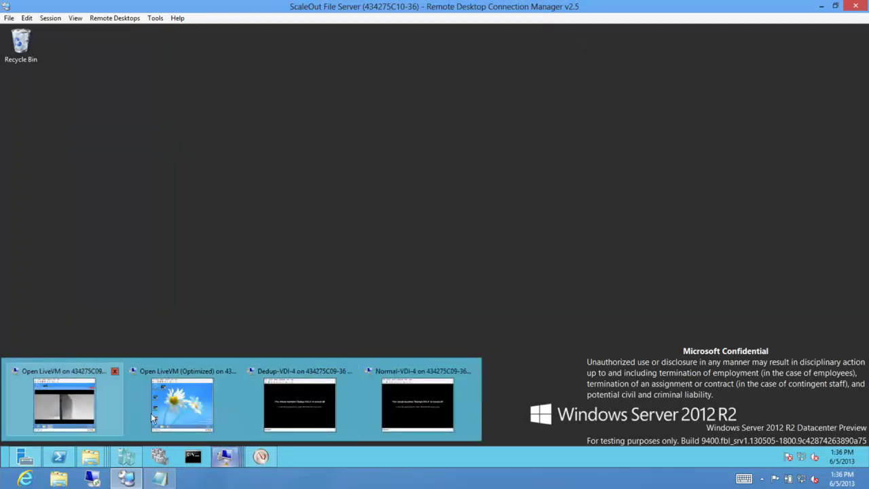
pyautogui.click(77, 401)
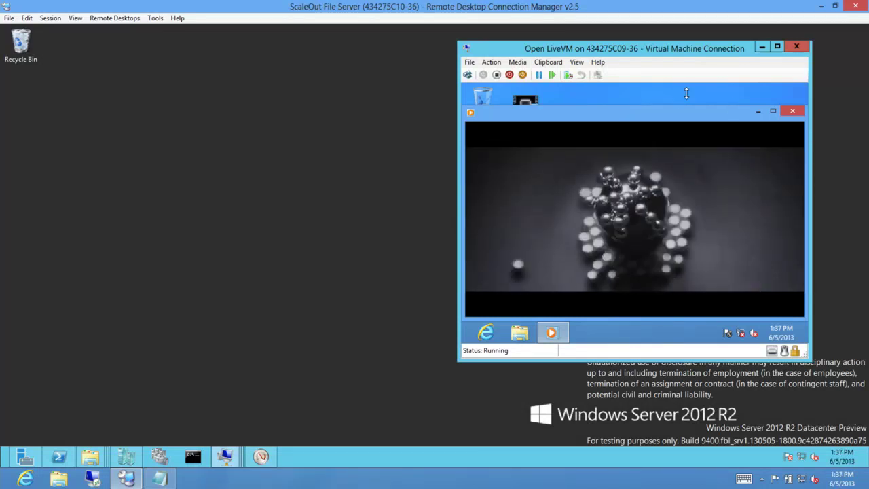
pyautogui.click(761, 48)
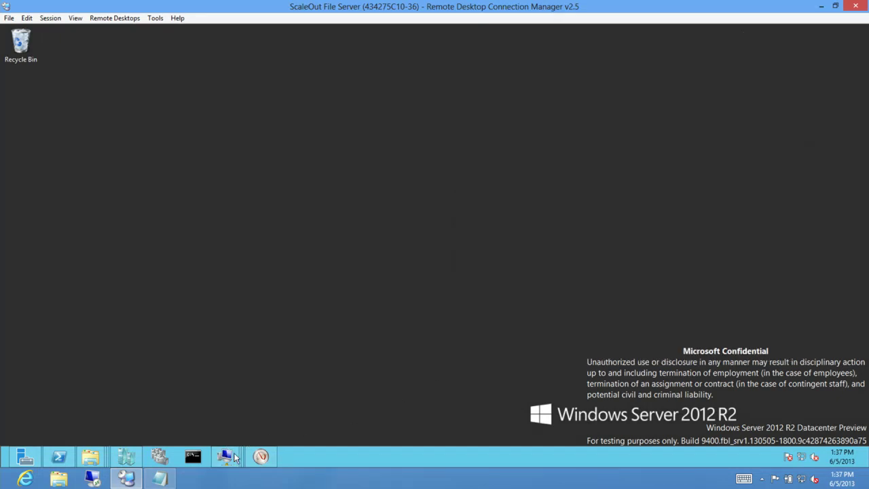
# Bring up the Open LiveVM (Optimized) virtual machine connection and play its OriginalSurface desktop video
pyautogui.moveTo(234, 458)
pyautogui.click(185, 412)
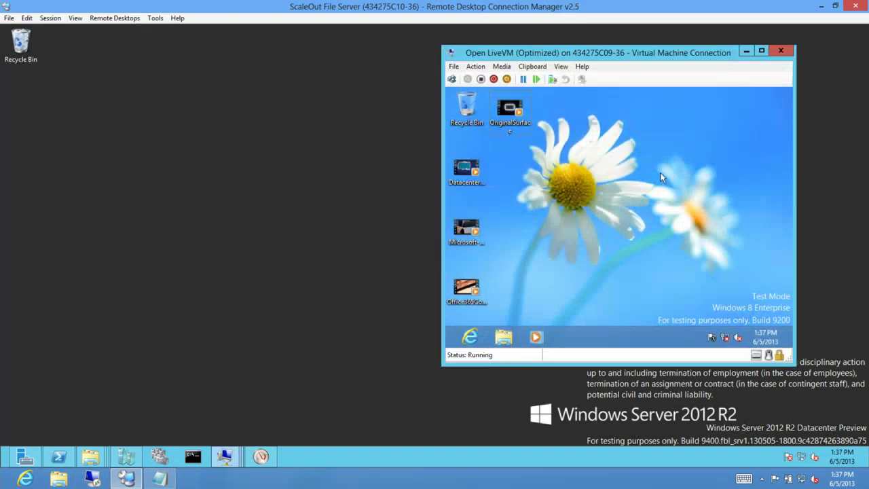
pyautogui.doubleClick(509, 119)
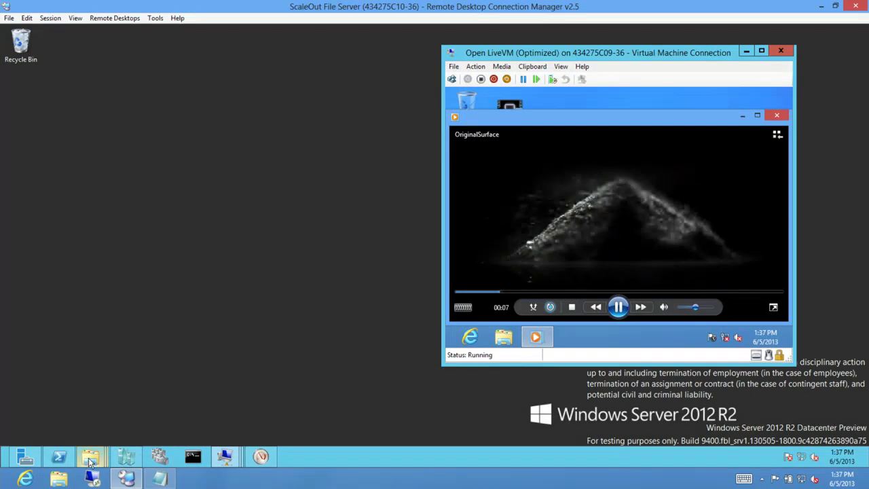
# Open the properties of the VHD file in the Windows Client (Optimized) folder and compare its size with its size on disk
pyautogui.moveTo(90, 456)
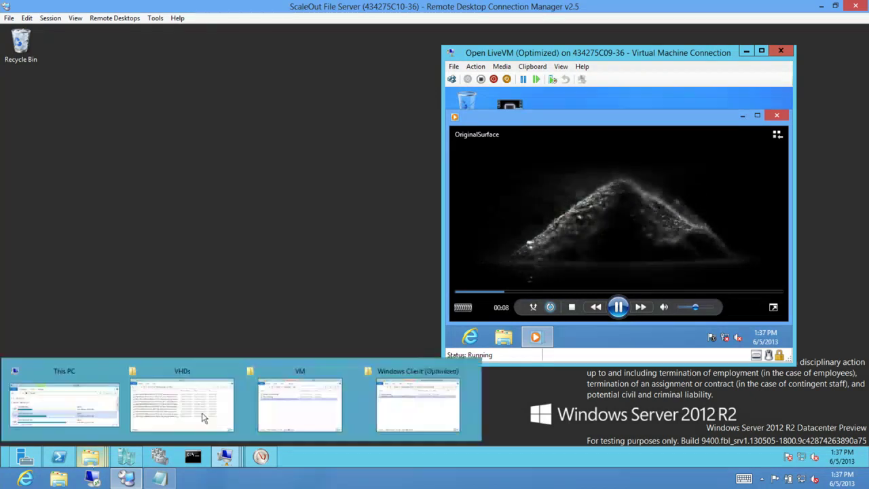
pyautogui.click(415, 405)
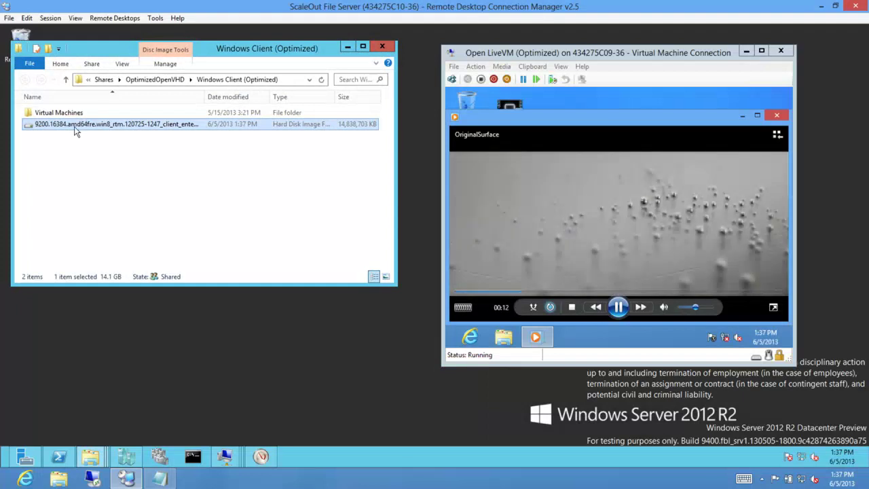
pyautogui.rightClick(76, 130)
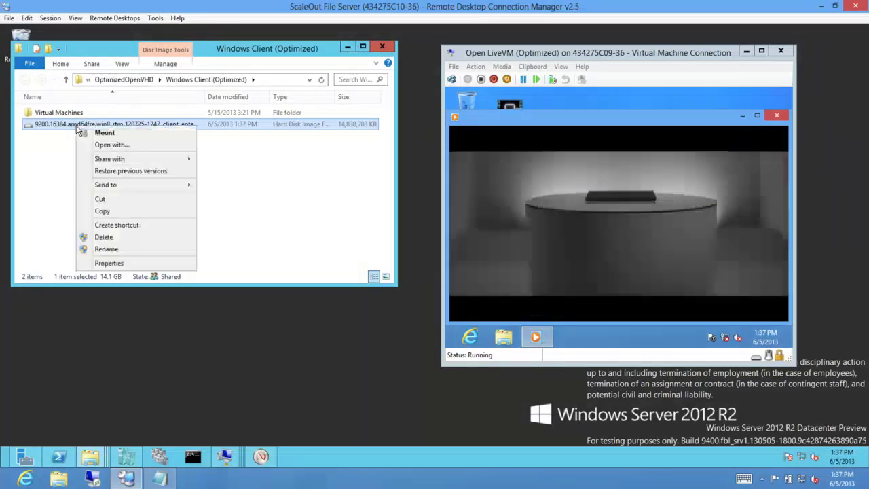
pyautogui.click(126, 265)
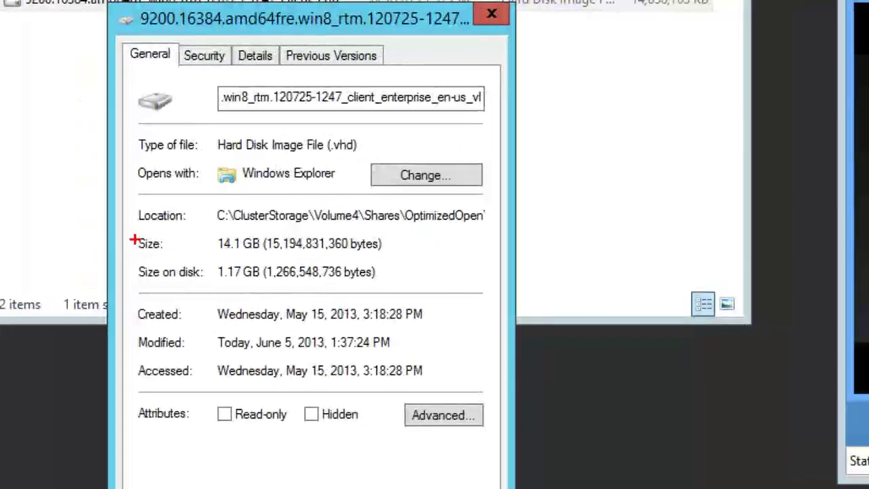
pyautogui.moveTo(130, 229)
pyautogui.mouseDown()
pyautogui.moveTo(130, 278)
pyautogui.moveTo(393, 278)
pyautogui.moveTo(428, 294)
pyautogui.mouseUp()
pyautogui.moveTo(213, 284); pyautogui.dragTo(293, 284)
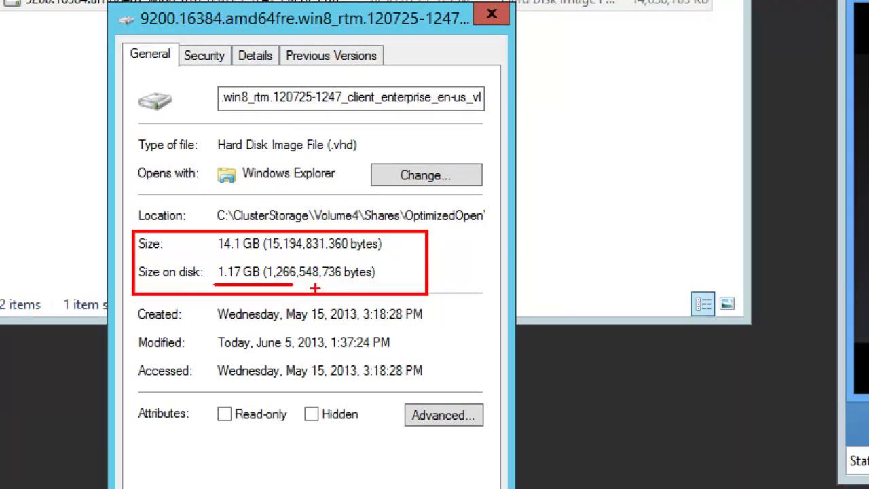
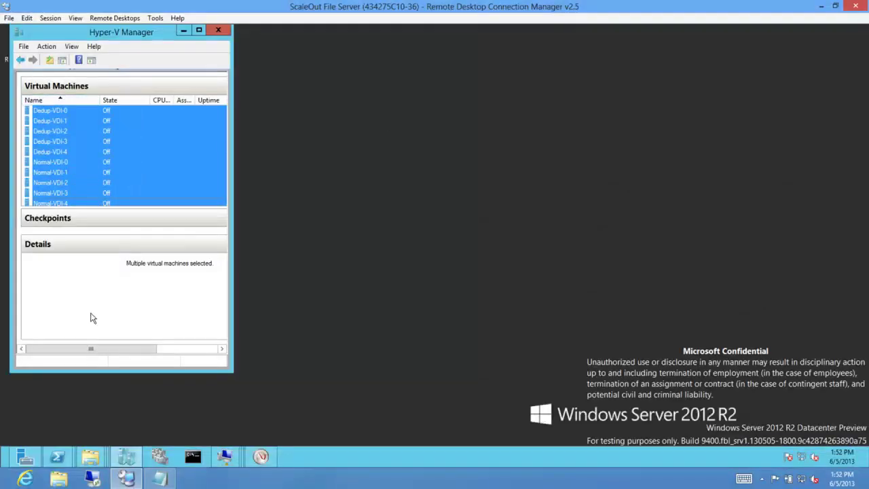
# Bring up the Track VDI Guests window, then unfreeze the Performance Monitor display and minimize Performance Monitor
pyautogui.click(59, 456)
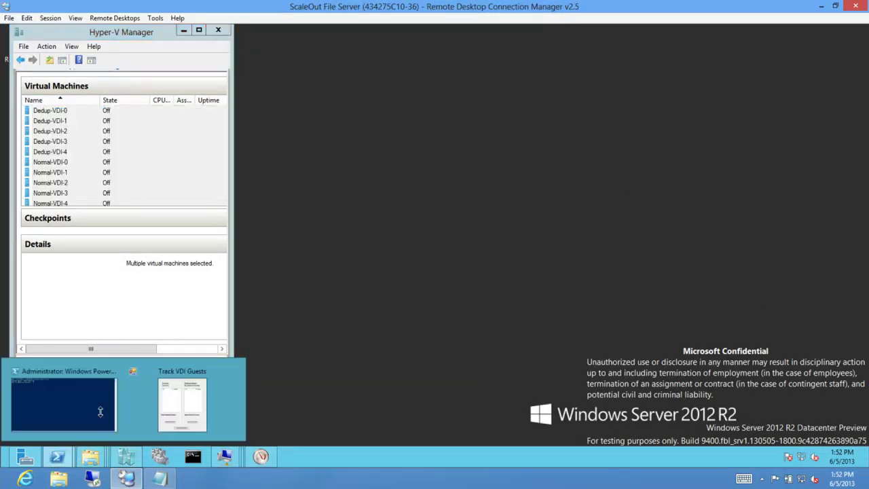
pyautogui.click(181, 403)
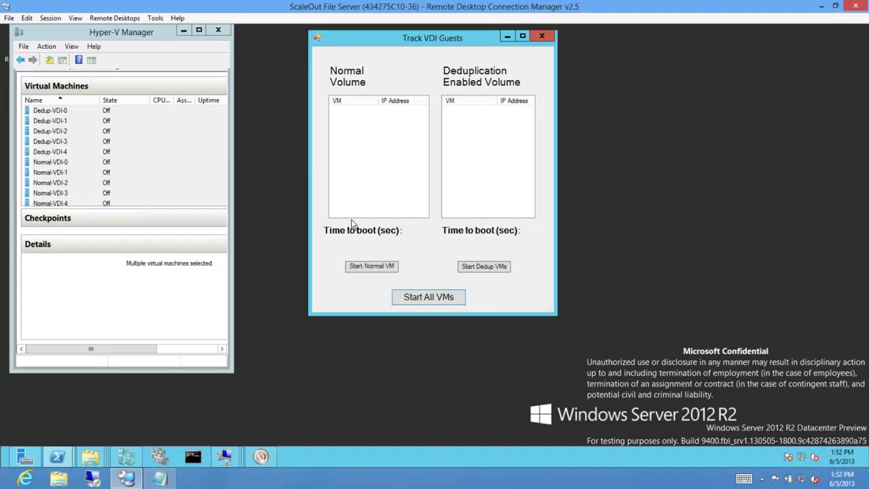
pyautogui.click(262, 457)
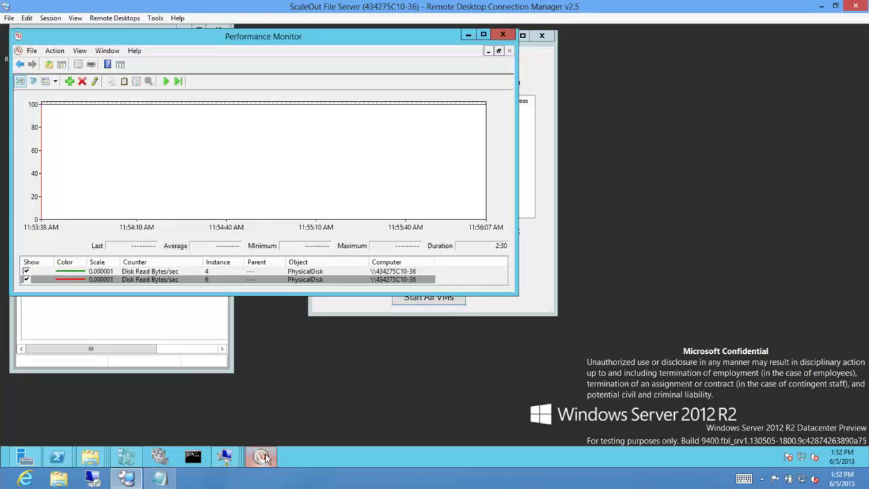
pyautogui.click(166, 82)
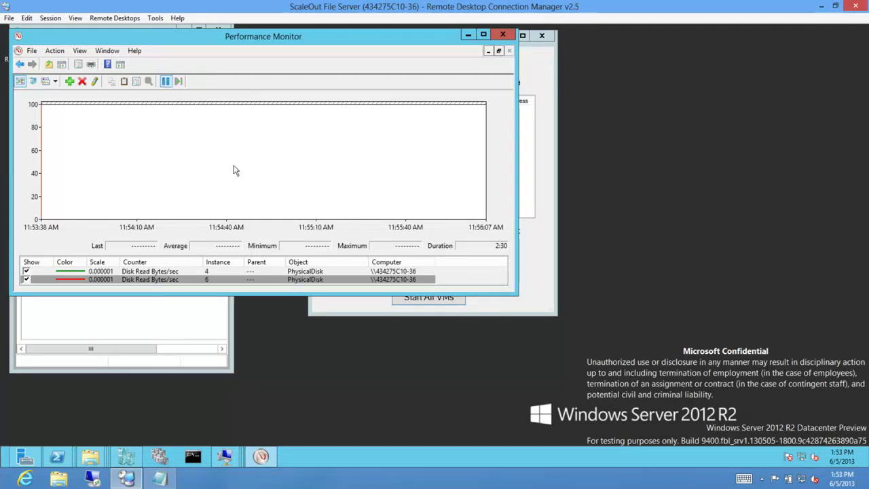
pyautogui.click(469, 34)
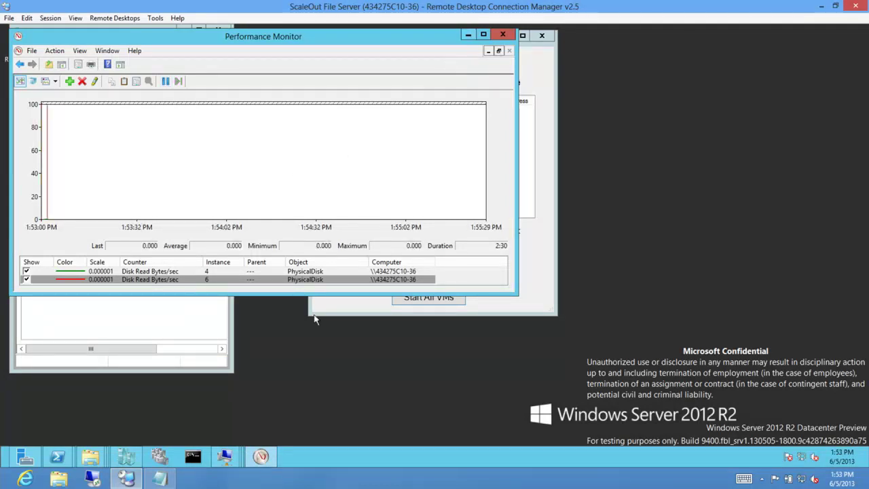
# Bring up the Normal-VDI-4 and Dedup-VDI-4 virtual machine connection windows
pyautogui.click(229, 459)
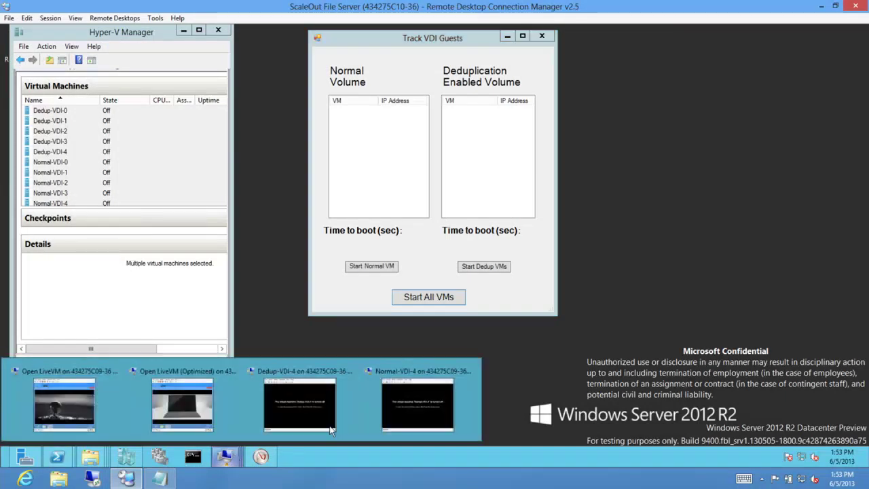
pyautogui.click(409, 403)
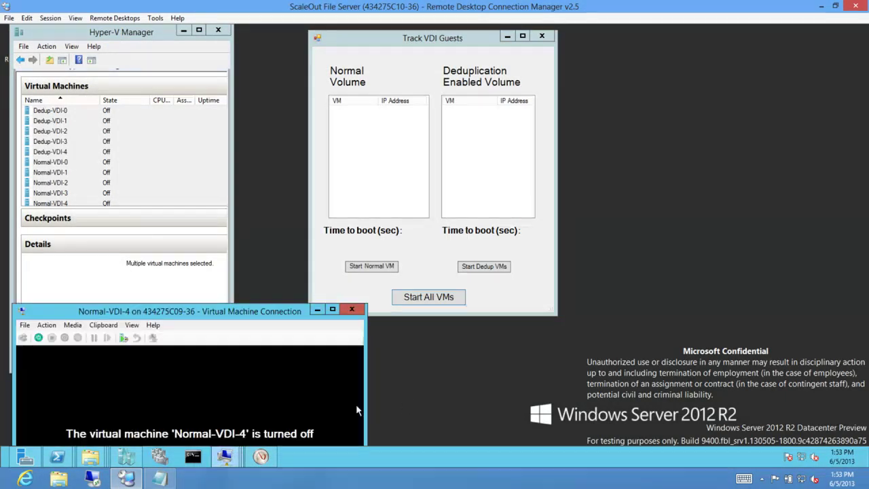
pyautogui.click(226, 462)
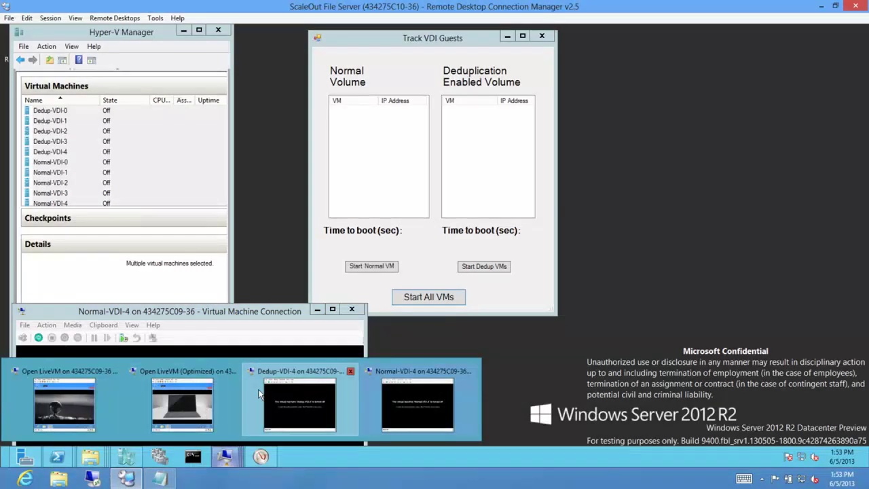
pyautogui.click(285, 404)
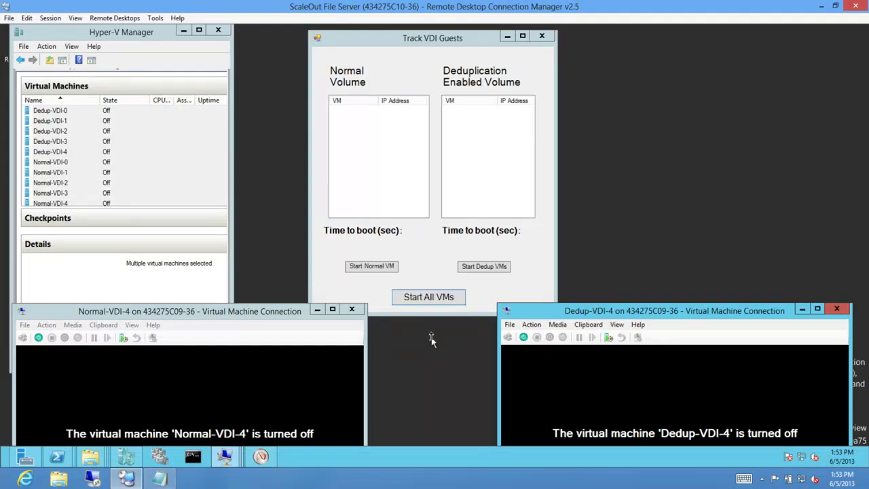
# Start all VMs from Track VDI Guests and bring Hyper-V Manager forward to watch their states
pyautogui.click(428, 42)
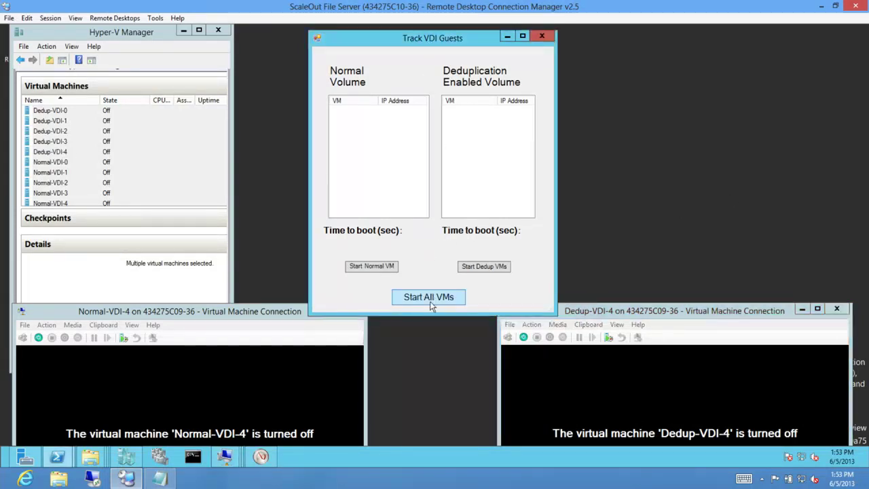
pyautogui.click(428, 299)
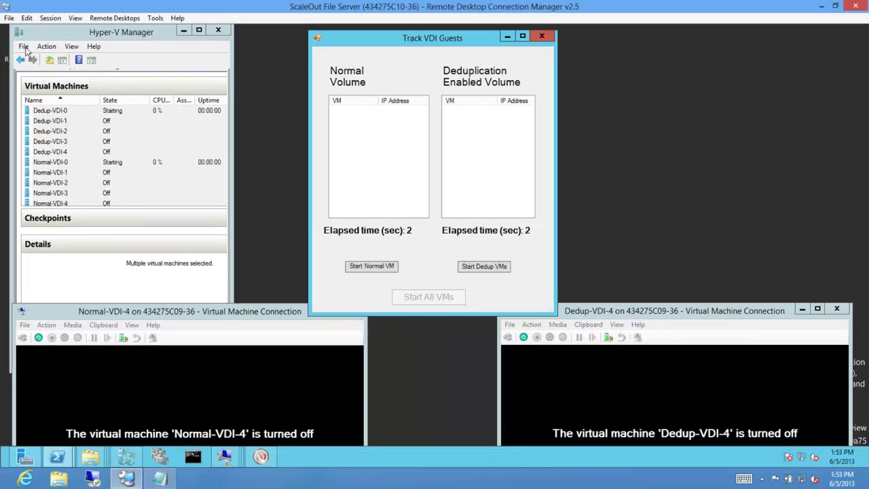
pyautogui.click(114, 36)
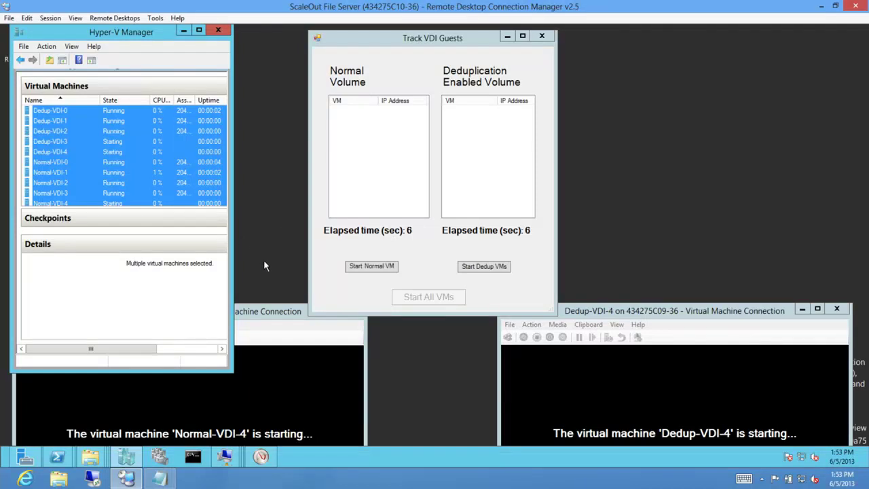
# Arrange Performance Monitor and Track VDI Guests side by side without overlap, and bring the Dedup-VDI-4 connection window to the front
pyautogui.click(163, 456)
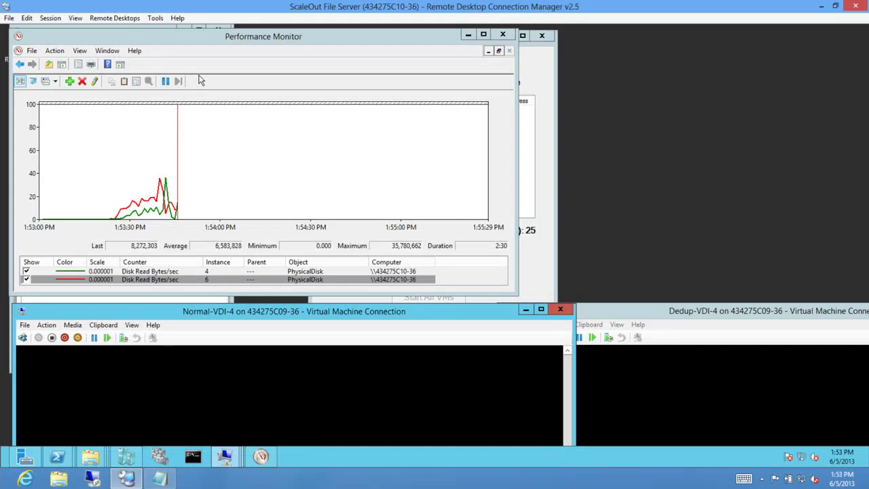
pyautogui.moveTo(220, 34); pyautogui.dragTo(466, 47)
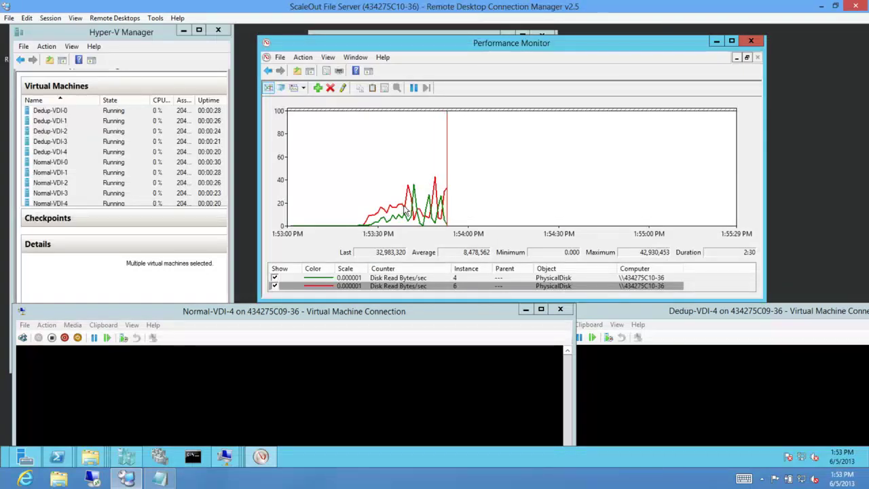
pyautogui.moveTo(405, 211)
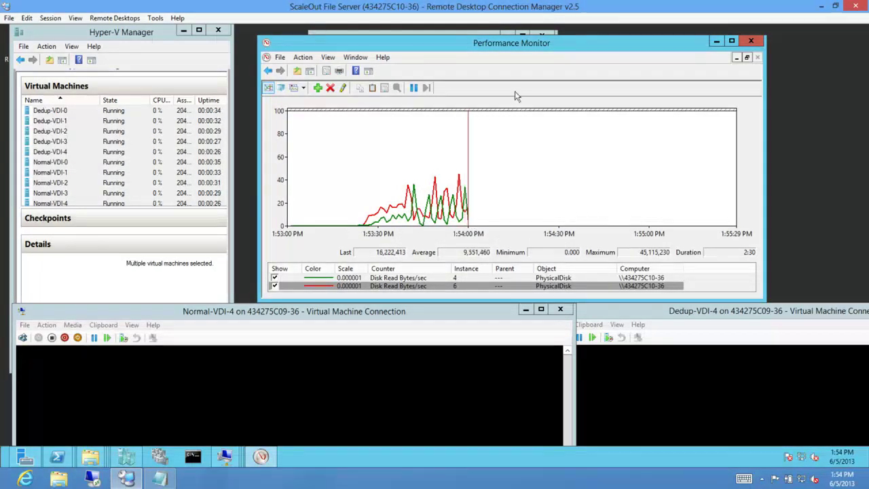
pyautogui.click(452, 32)
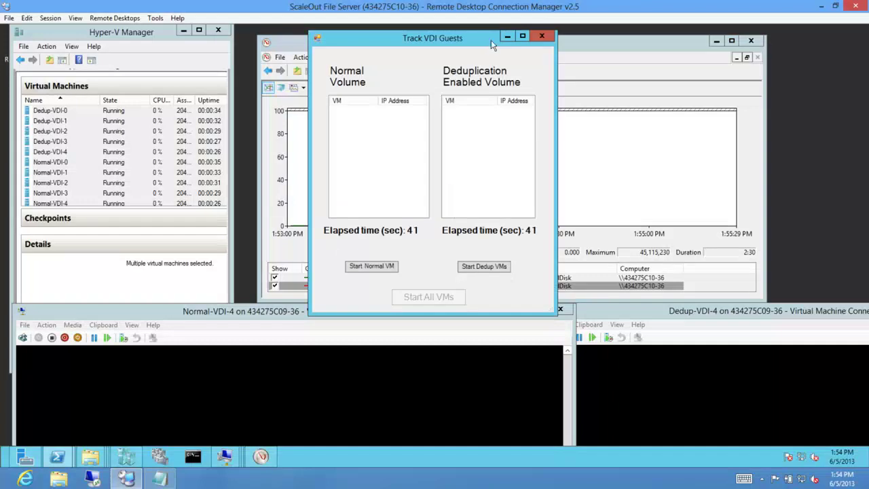
pyautogui.click(600, 40)
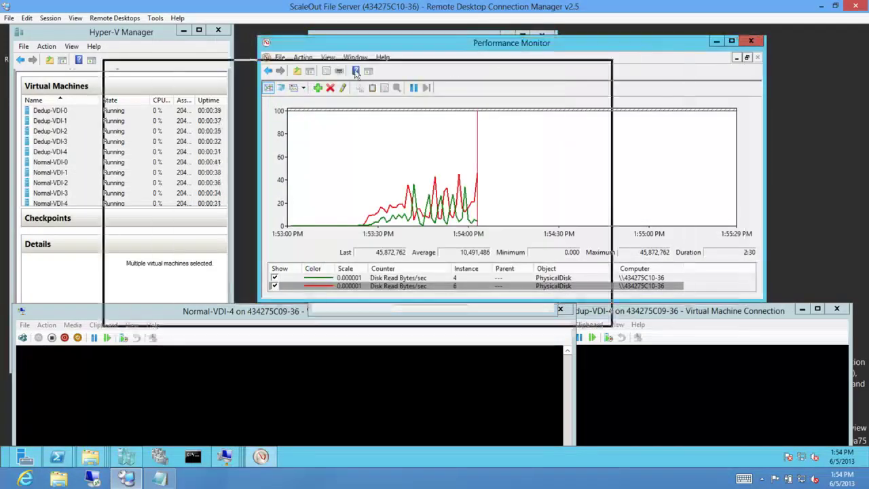
pyautogui.moveTo(330, 73); pyautogui.dragTo(331, 73)
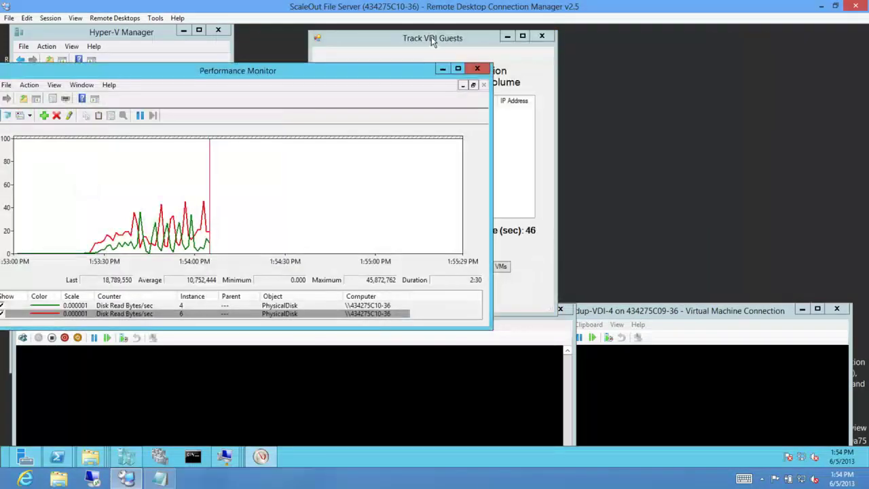
pyautogui.moveTo(646, 46); pyautogui.dragTo(724, 35)
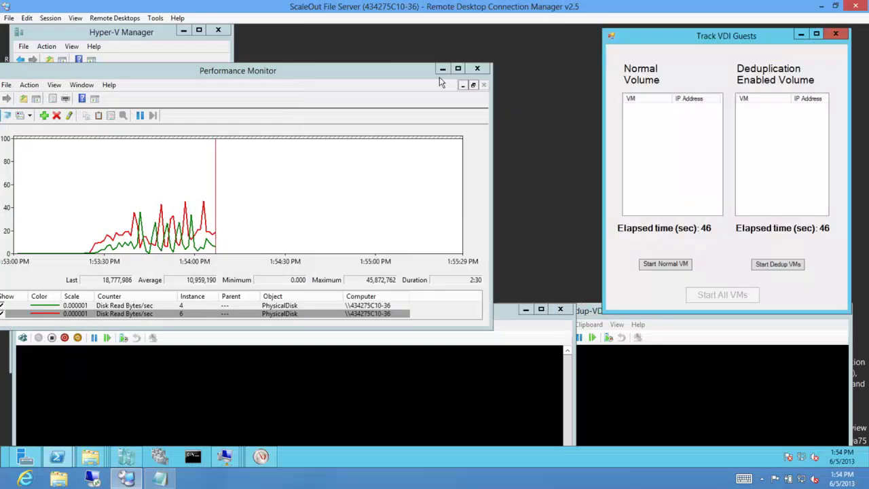
pyautogui.moveTo(386, 69); pyautogui.dragTo(442, 47)
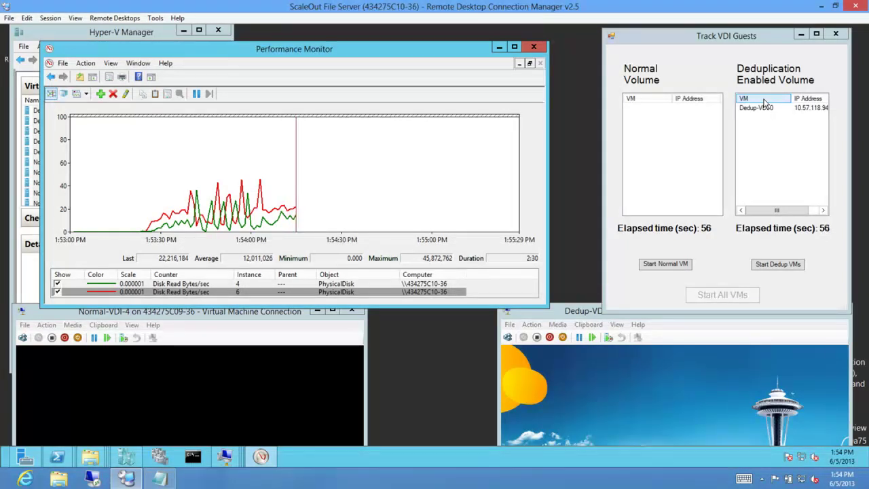
pyautogui.click(571, 315)
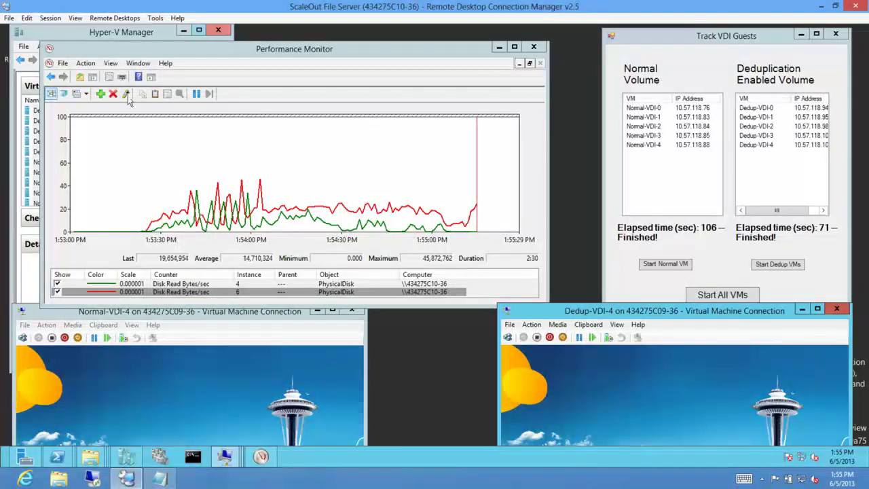
# Freeze the Performance Monitor graph and compare the average Disk Read Bytes/sec of PhysicalDisk instances 6 and 4
pyautogui.click(196, 94)
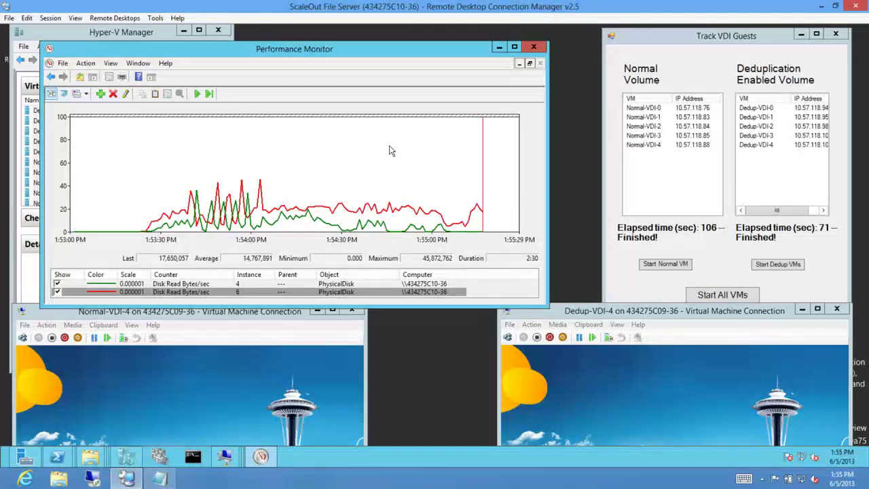
pyautogui.click(184, 285)
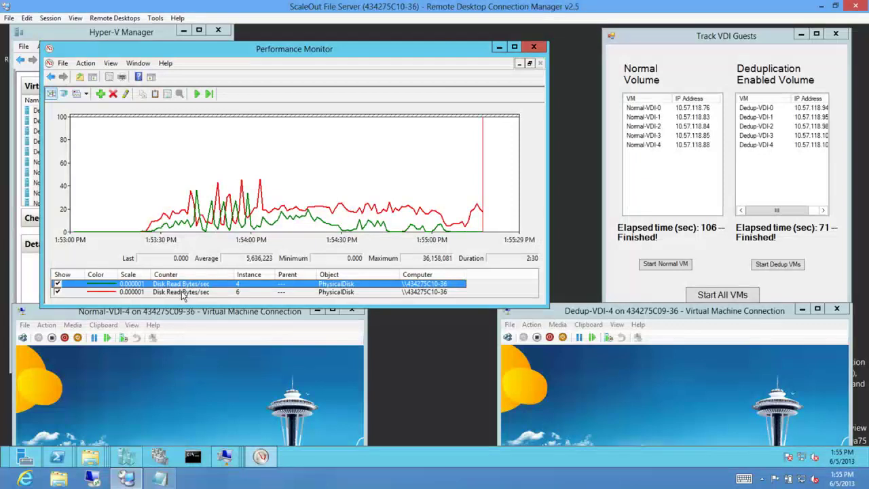
pyautogui.click(184, 293)
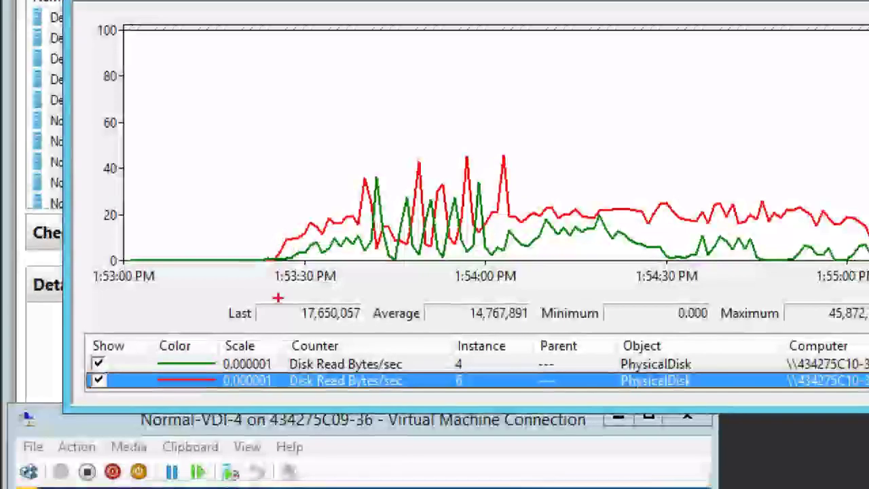
pyautogui.moveTo(449, 293)
pyautogui.mouseDown()
pyautogui.moveTo(473, 338)
pyautogui.moveTo(555, 342)
pyautogui.mouseUp()
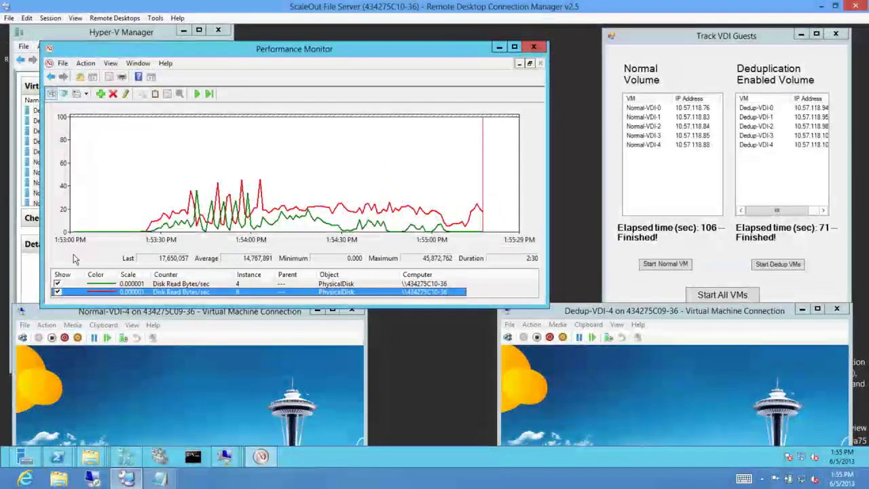
pyautogui.click(108, 284)
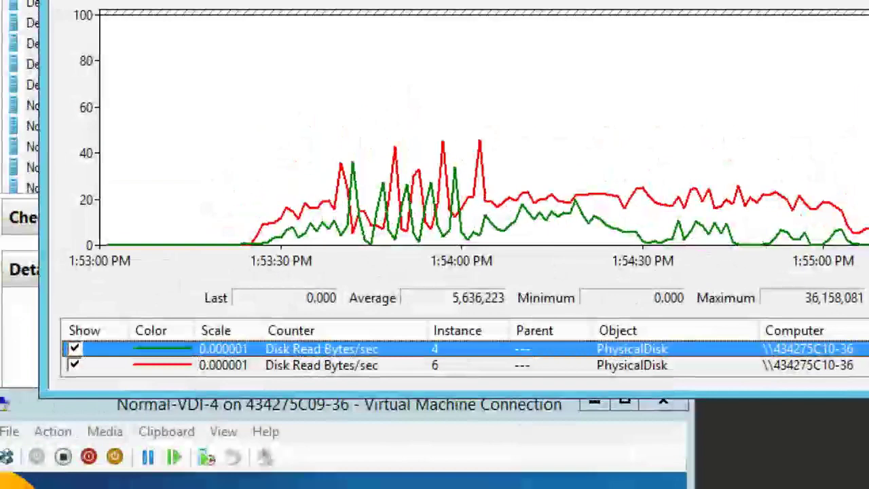
pyautogui.moveTo(434, 279); pyautogui.dragTo(514, 317)
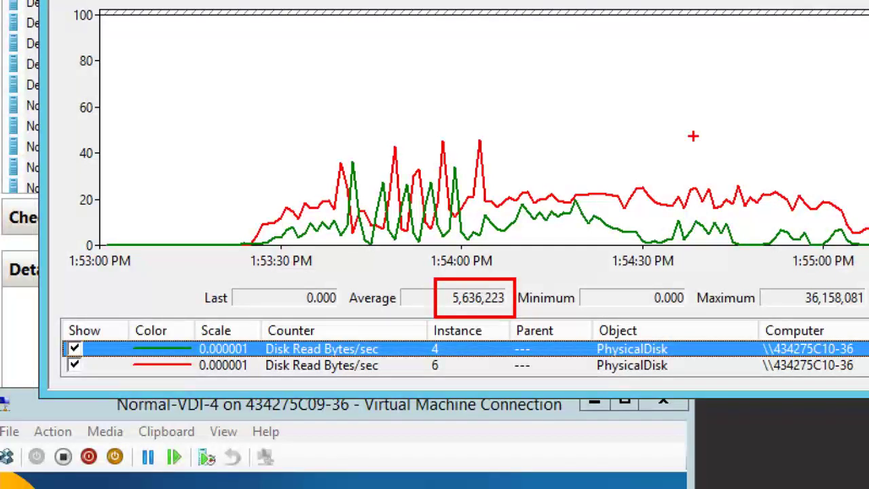
pyautogui.press('Escape')
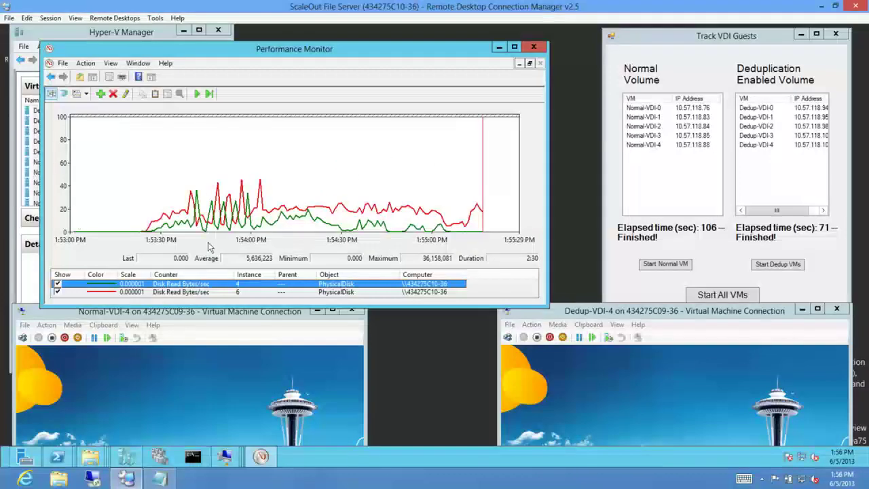
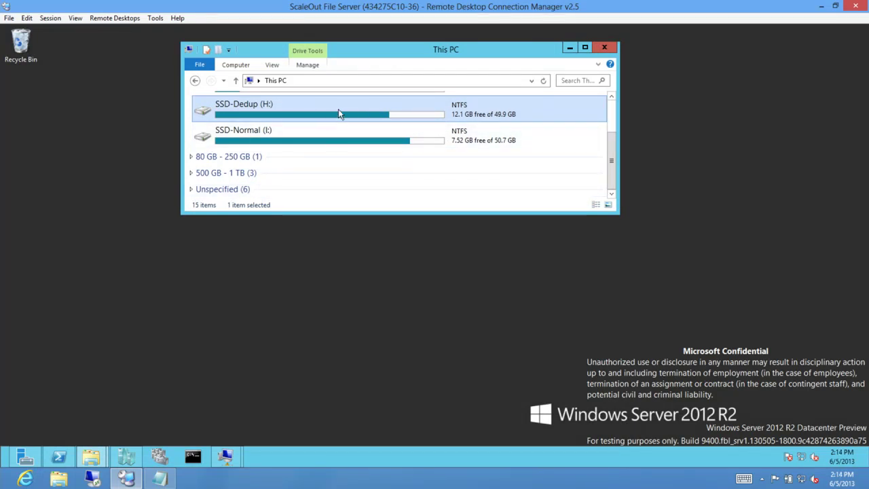
# Open the SSD-Normal (I:) drive in a separate window, keeping the This PC drive list open
pyautogui.click(328, 142)
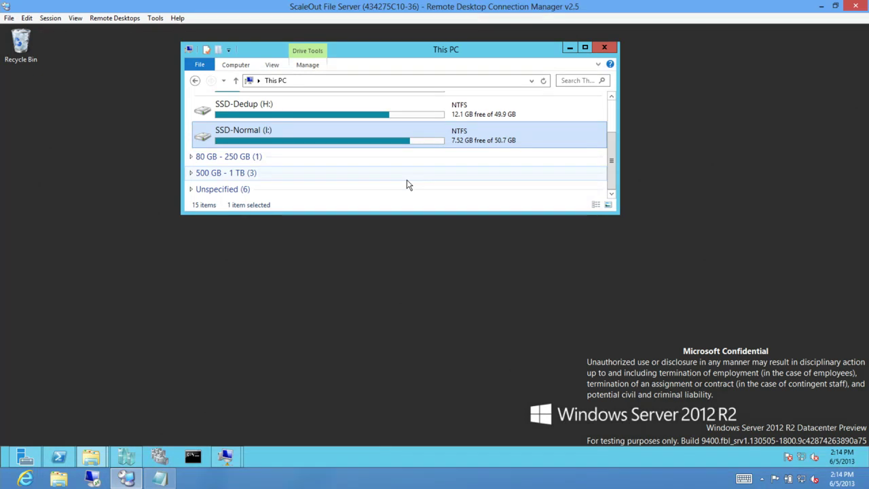
pyautogui.doubleClick(362, 140)
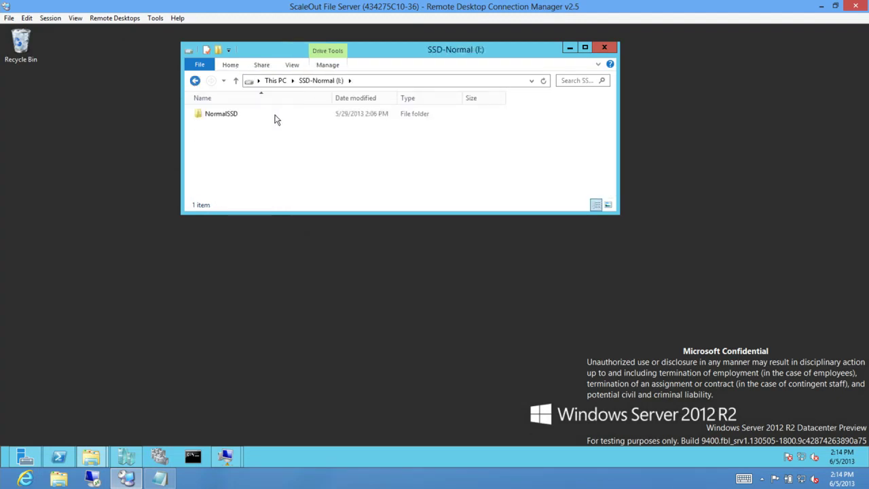
pyautogui.press('BackSpace')
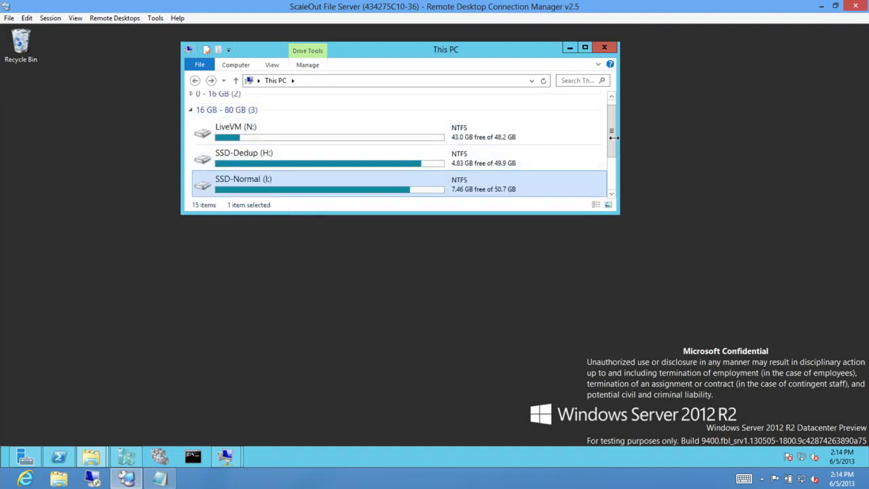
pyautogui.scroll(-1, 307, 122)
pyautogui.rightClick(311, 137)
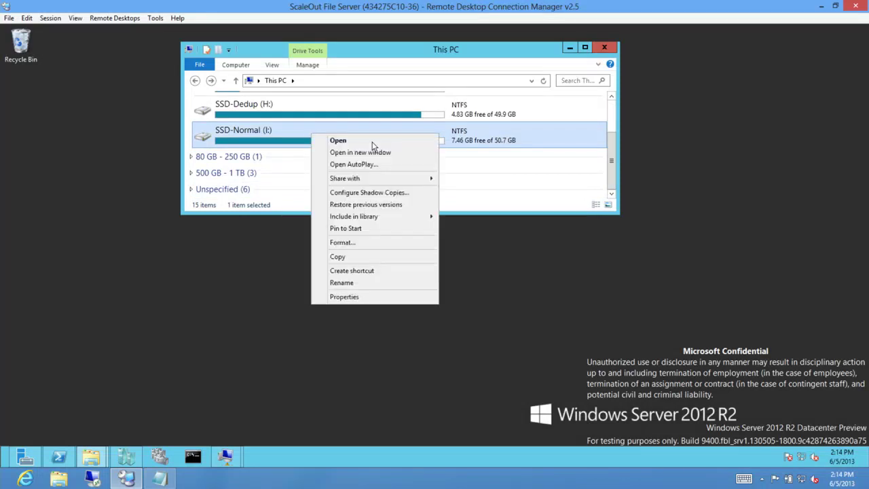
pyautogui.click(370, 152)
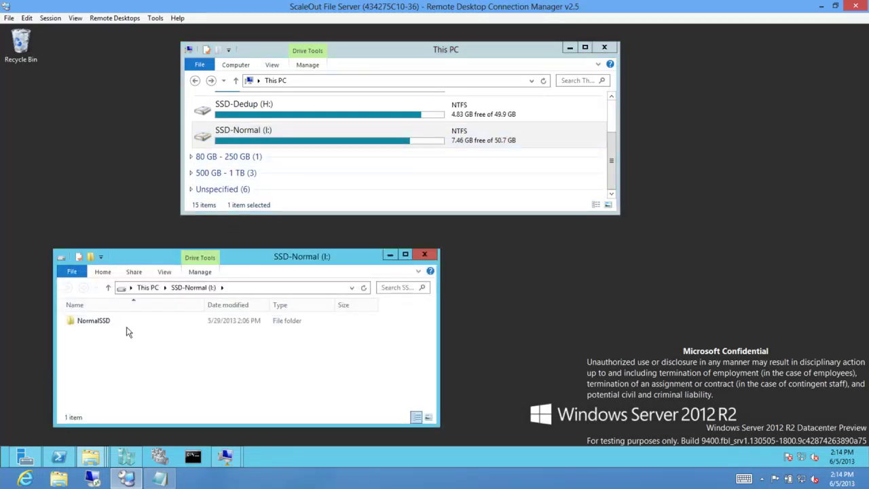
# Check the combined size of all Win8-client disk images in NormalSSD's Virtual Hard Disks folder and close that window
pyautogui.doubleClick(121, 323)
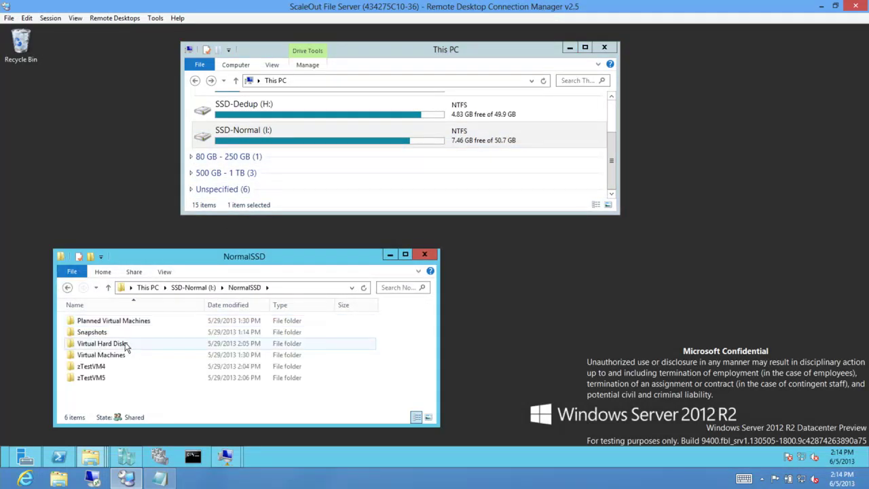
pyautogui.doubleClick(125, 345)
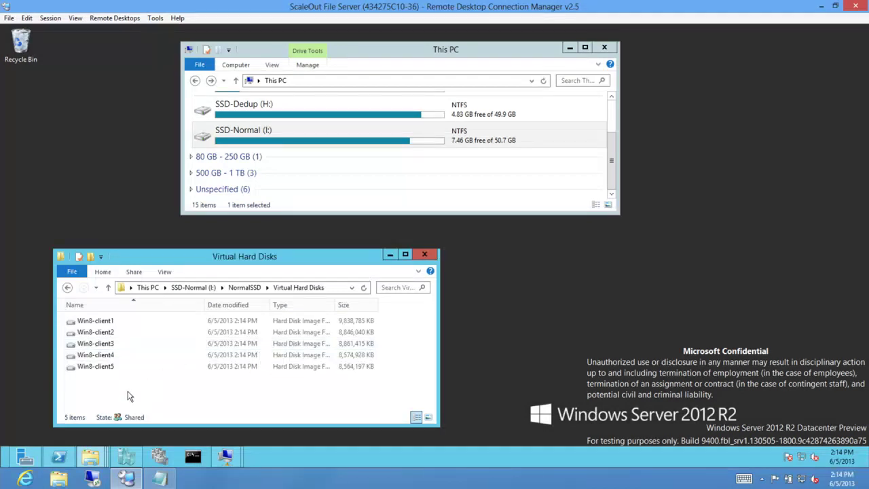
pyautogui.moveTo(127, 392); pyautogui.dragTo(144, 304)
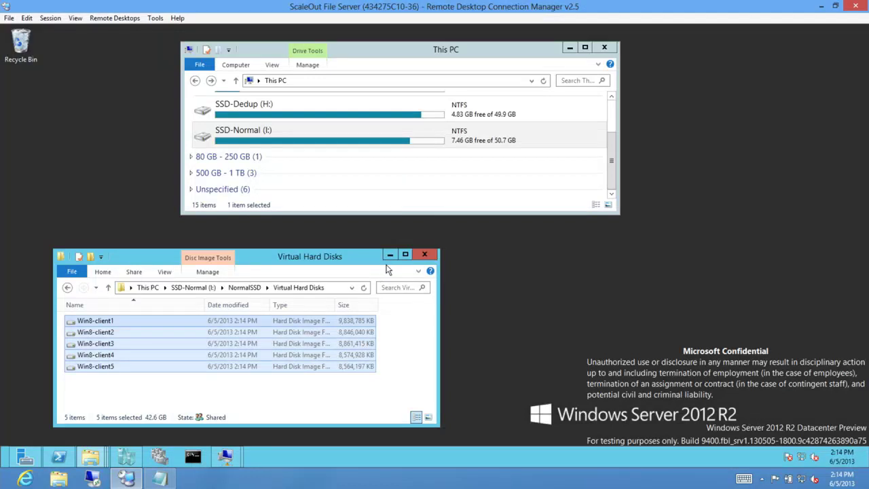
pyautogui.click(424, 256)
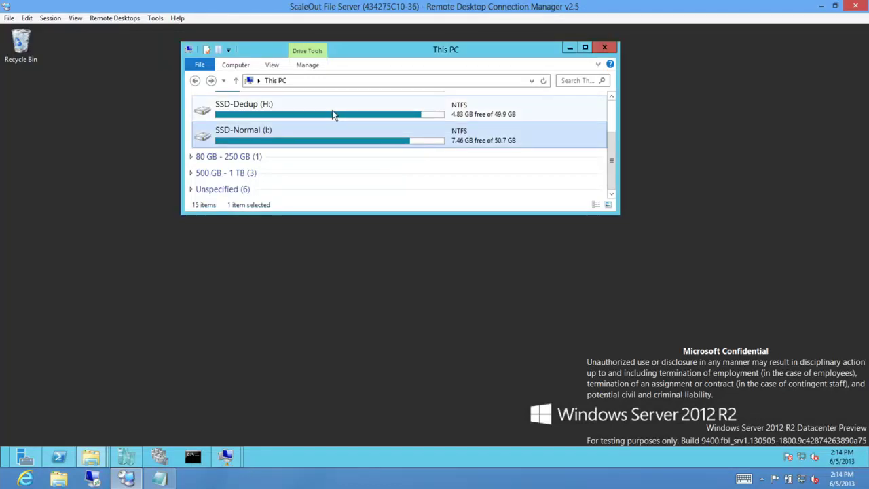
# Open SSD-Dedup (H:) in a separate window and examine the Win8-client disk images in DedupSSD's Virtual Hard Disks folder
pyautogui.click(328, 114)
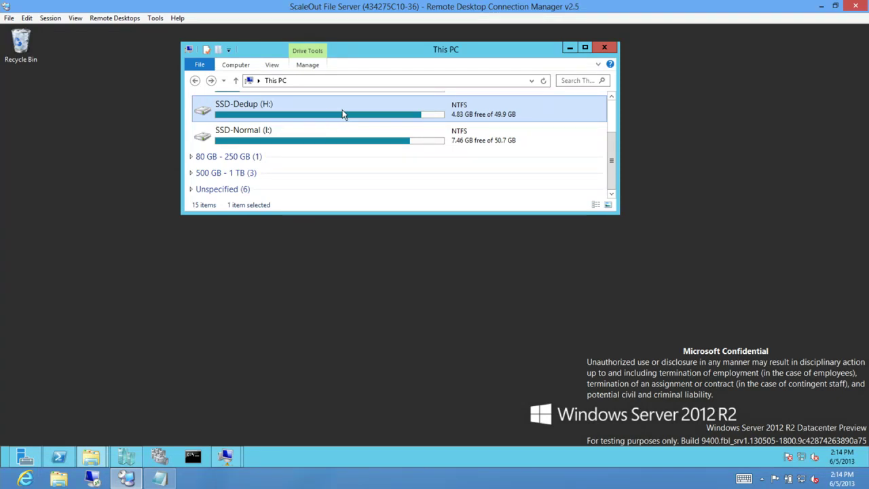
pyautogui.rightClick(341, 109)
pyautogui.click(373, 129)
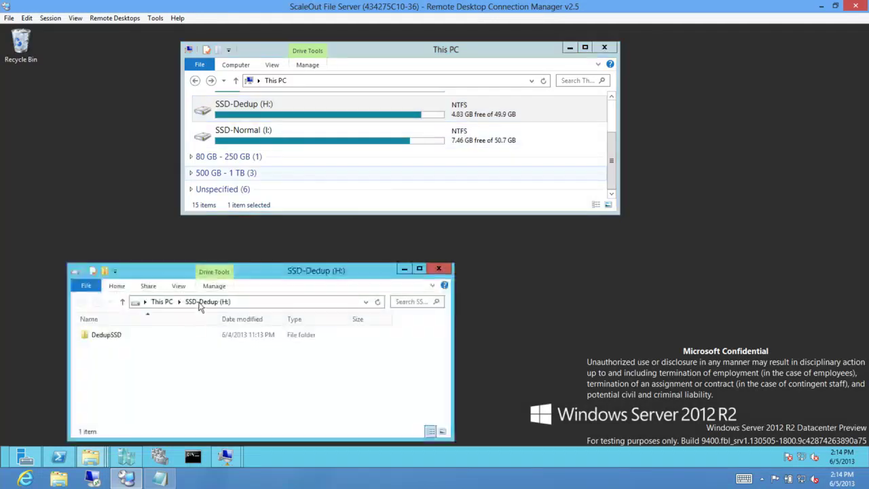
pyautogui.doubleClick(163, 339)
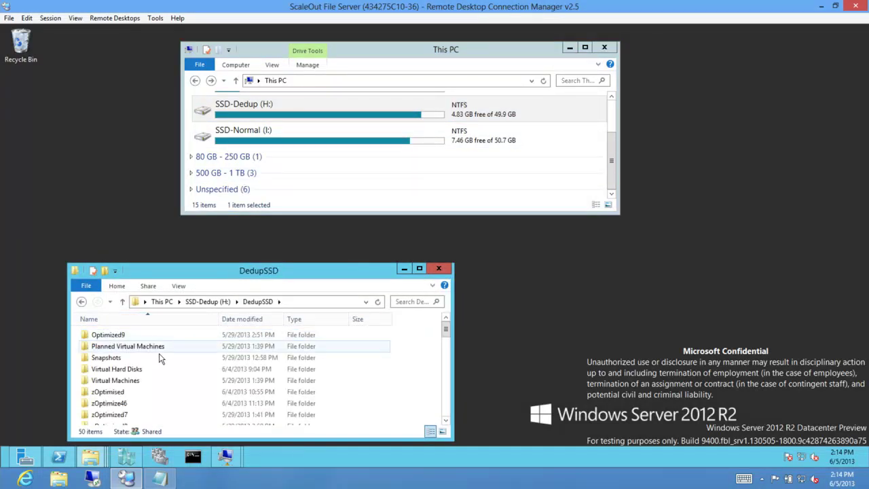
pyautogui.doubleClick(148, 372)
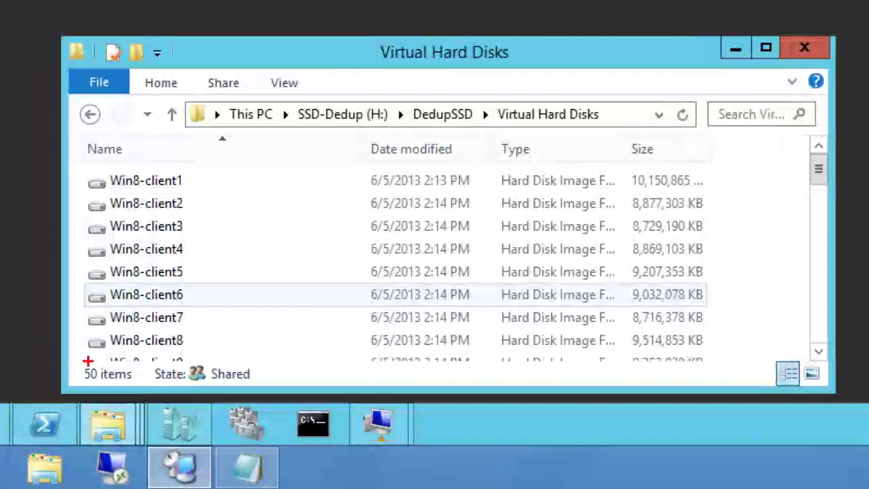
pyautogui.moveTo(72, 358)
pyautogui.mouseDown()
pyautogui.moveTo(122, 391)
pyautogui.moveTo(139, 391)
pyautogui.mouseUp()
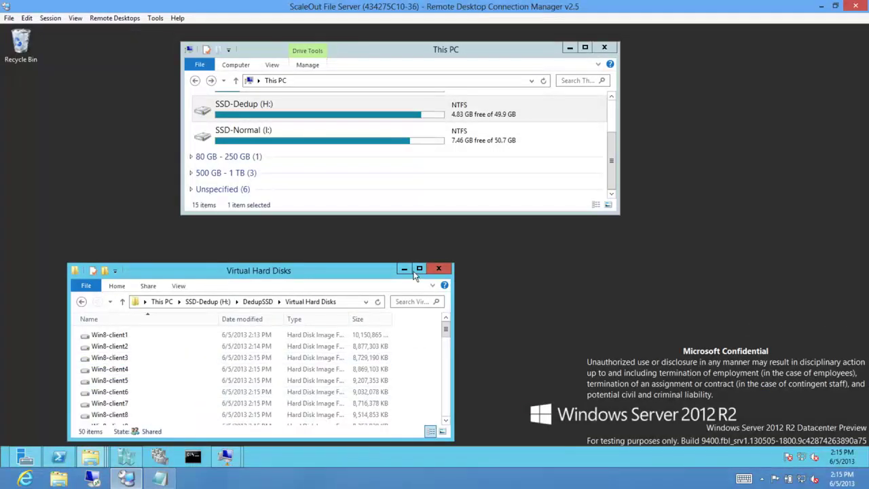
# Minimize the File Explorer windows and check the virtual machine states in Hyper-V Manager down to zTestVM5
pyautogui.click(405, 269)
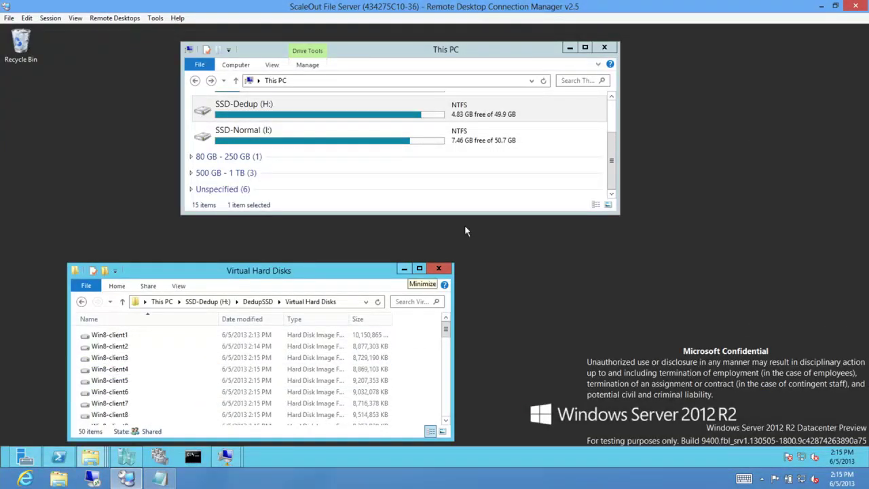
pyautogui.click(90, 456)
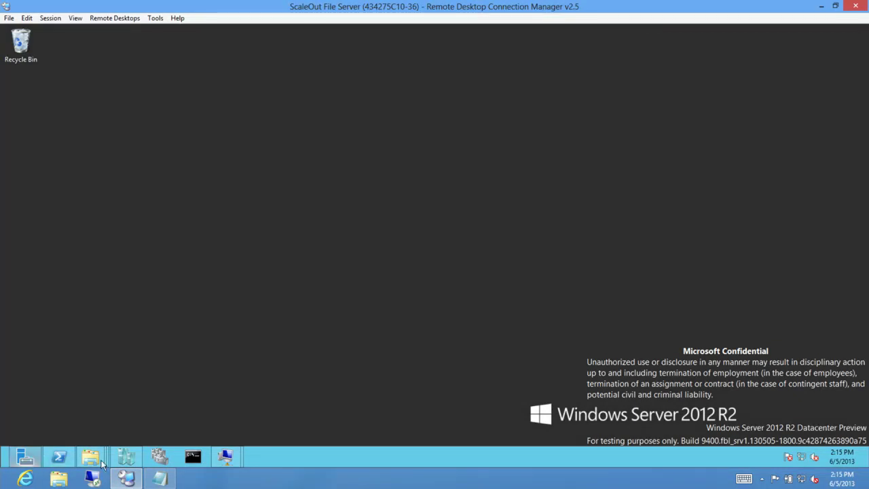
pyautogui.click(125, 459)
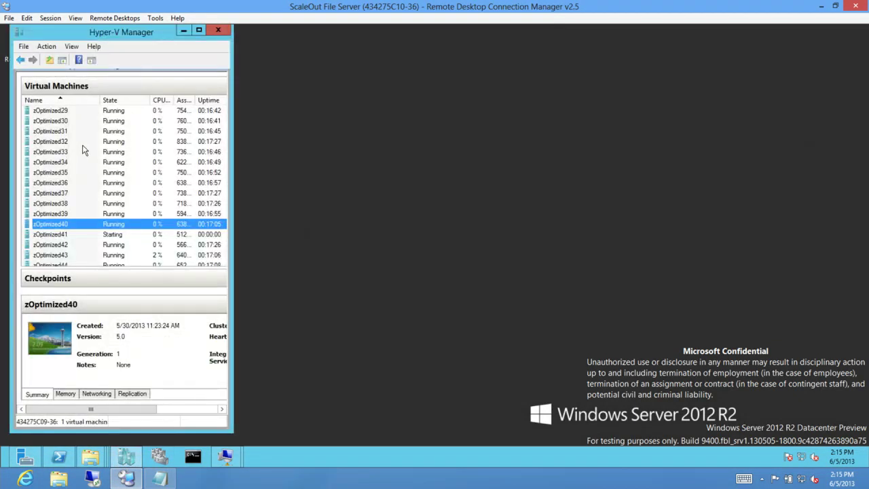
pyautogui.scroll(-3, 83, 154)
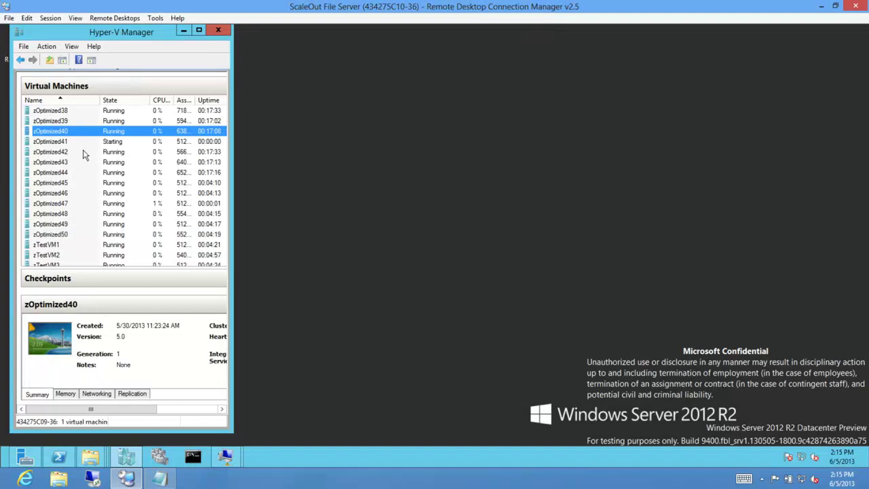
pyautogui.scroll(-1, 85, 160)
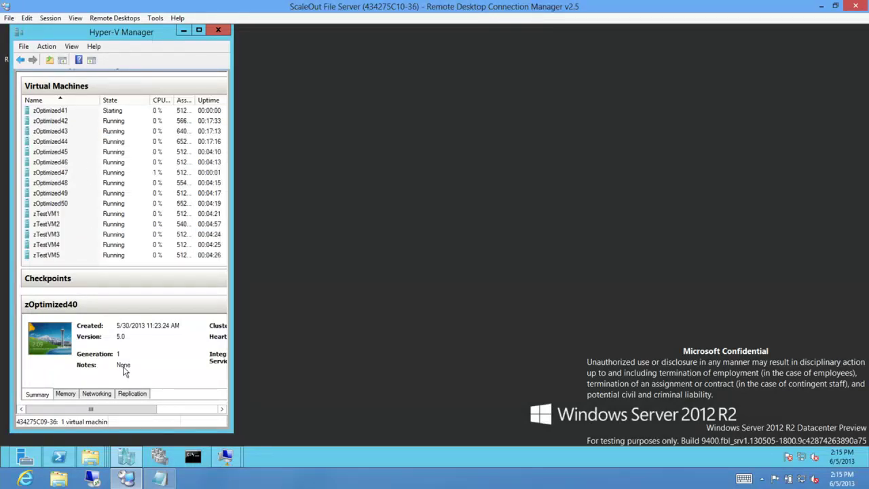
# Bring up the zOptimized50 and zTestVM2 connection windows and position zTestVM2 beside zOptimized50 for comparison
pyautogui.click(231, 457)
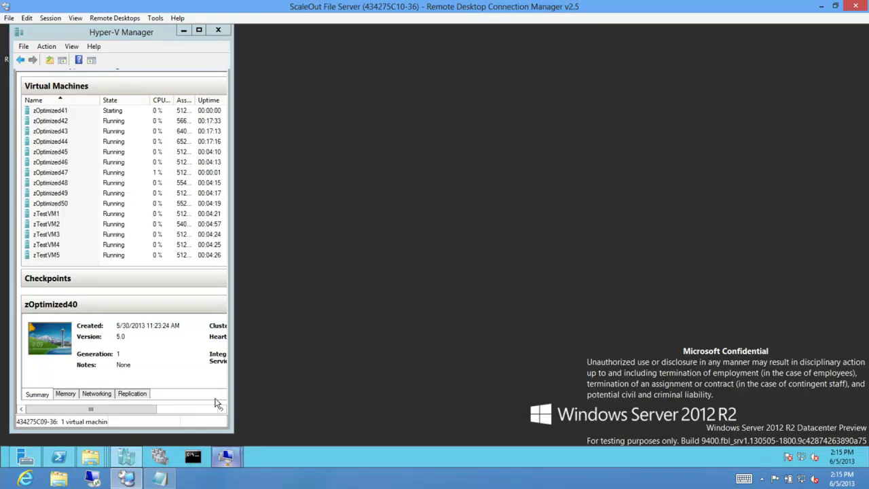
pyautogui.click(174, 403)
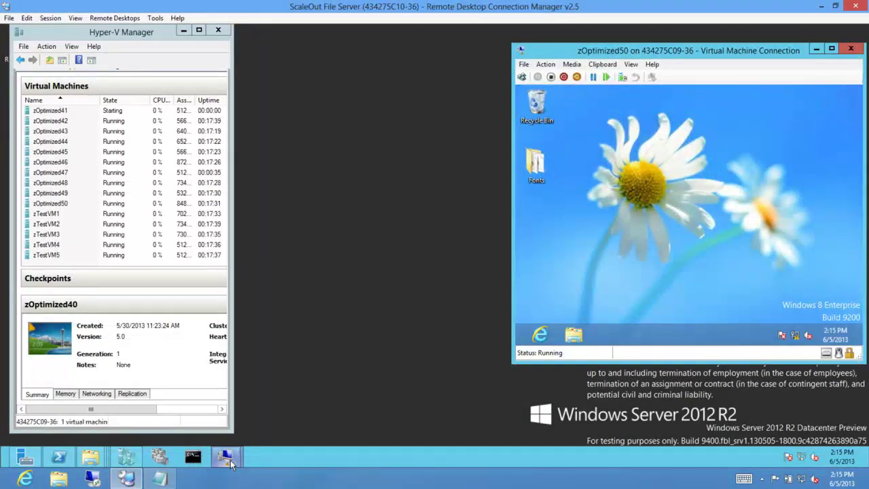
pyautogui.moveTo(226, 456)
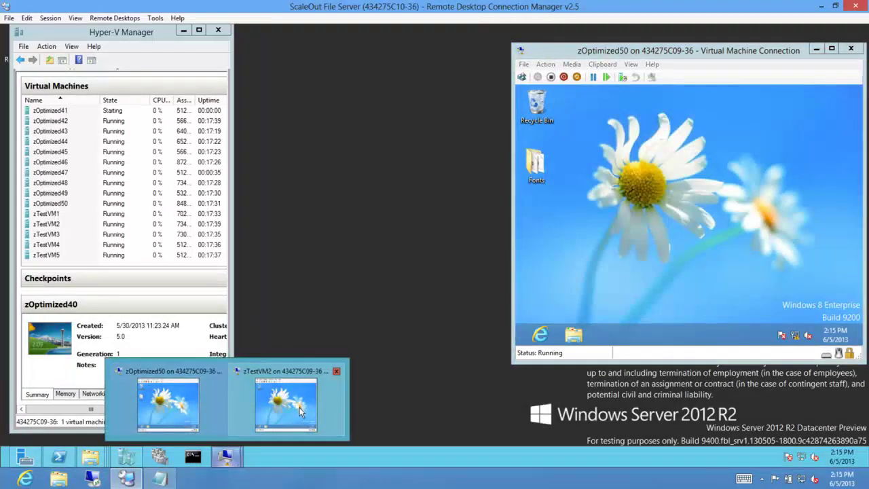
pyautogui.click(301, 411)
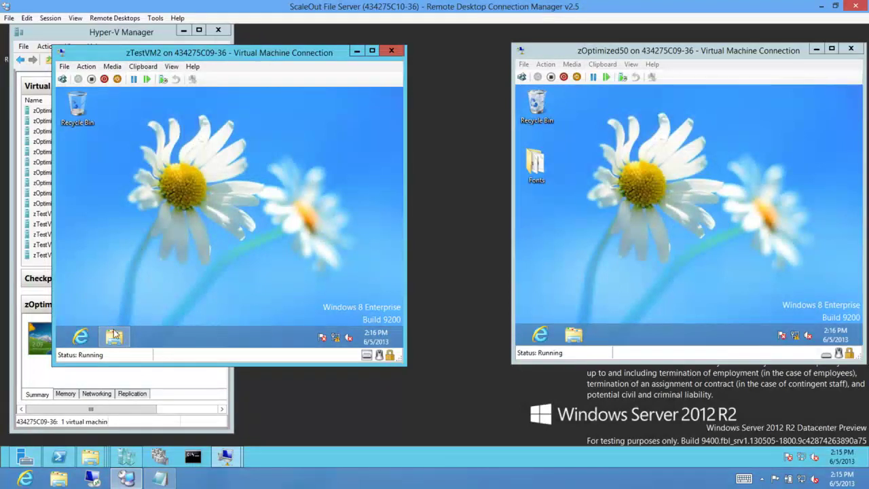
pyautogui.click(232, 52)
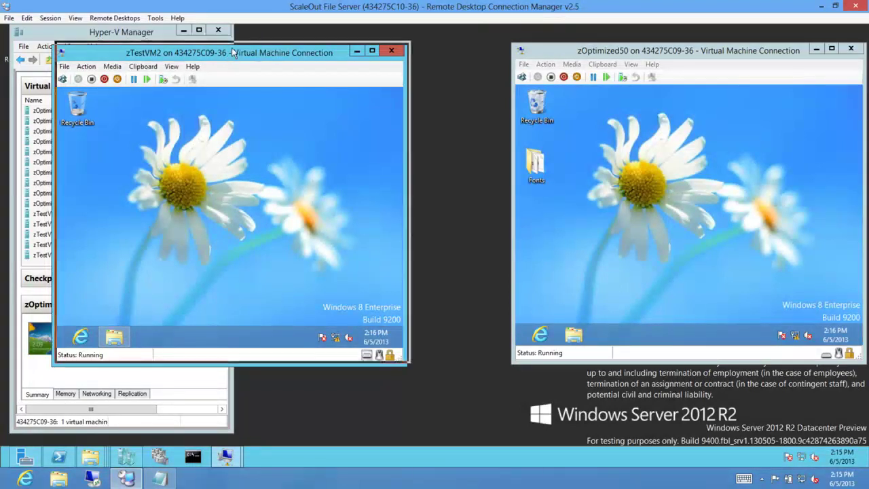
pyautogui.moveTo(231, 52); pyautogui.dragTo(236, 45)
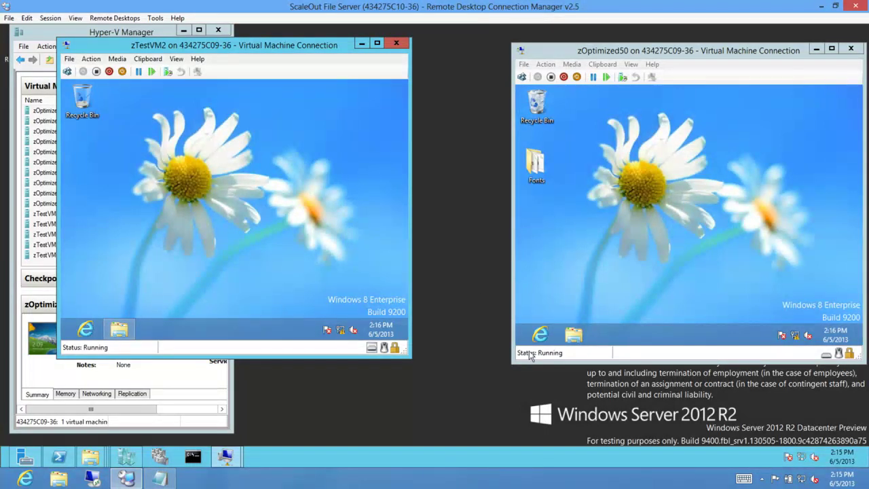
# Close the zTestVM2 connection window and review the summaries of zTestVM1, zTestVM2 and zTestVM3 in Hyper-V Manager
pyautogui.click(395, 43)
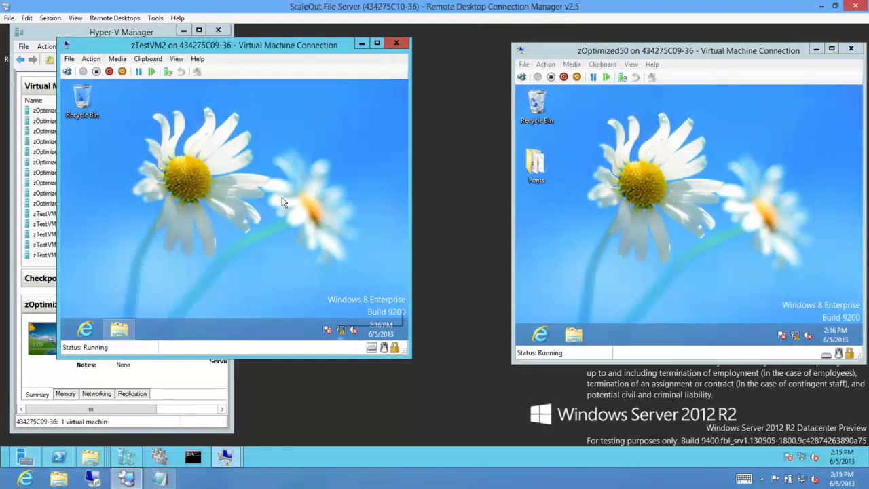
pyautogui.click(59, 214)
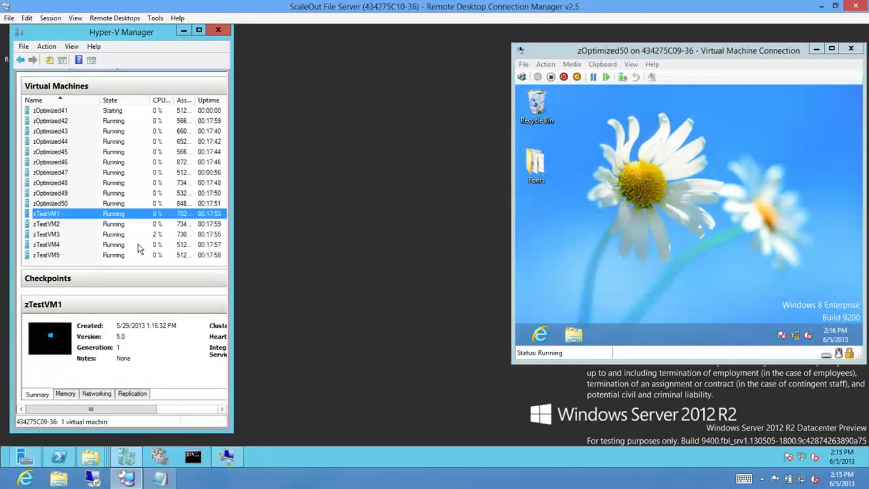
pyautogui.click(57, 226)
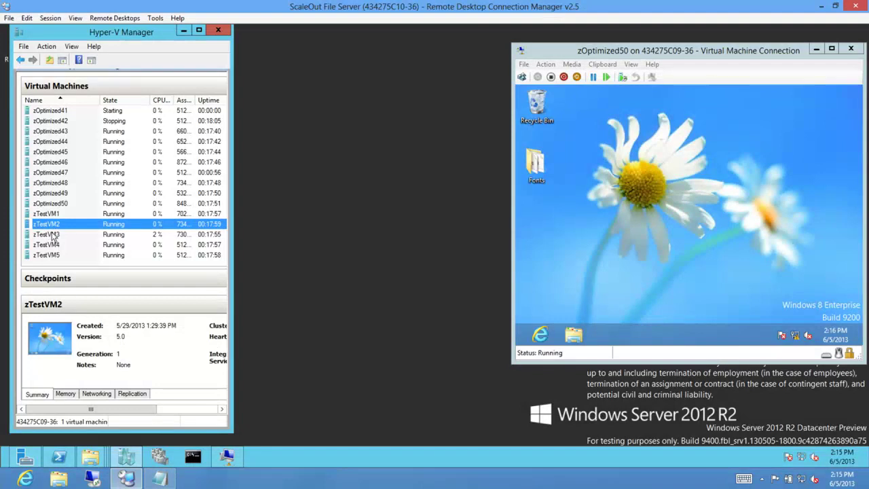
pyautogui.click(53, 236)
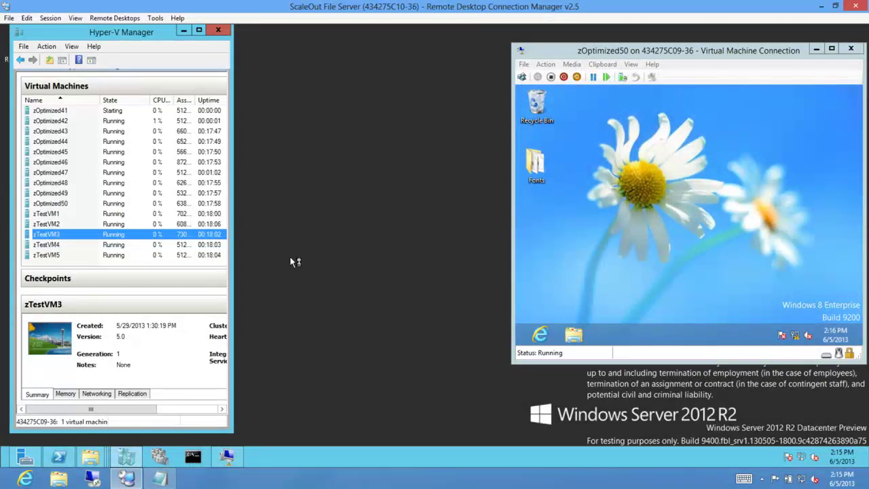
# Connect to zTestVM3 to view its screen, reposition the connection window and close it
pyautogui.doubleClick(46, 234)
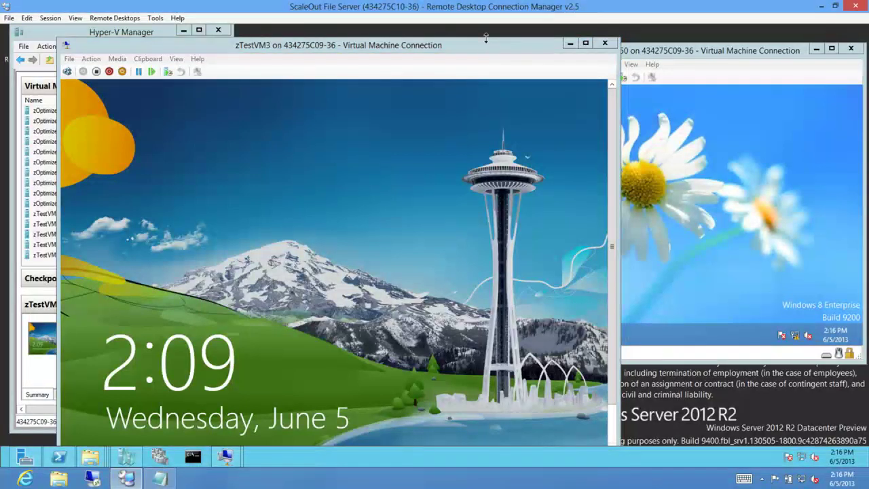
pyautogui.moveTo(468, 47); pyautogui.dragTo(440, 78)
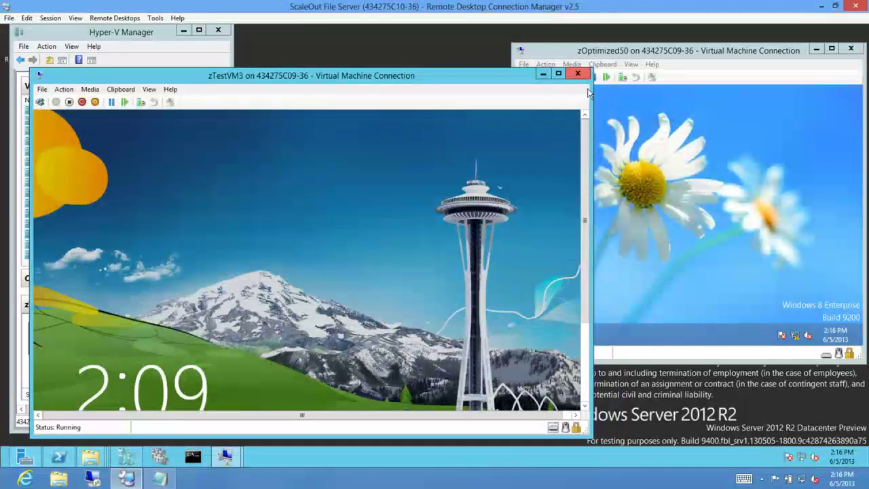
pyautogui.click(578, 75)
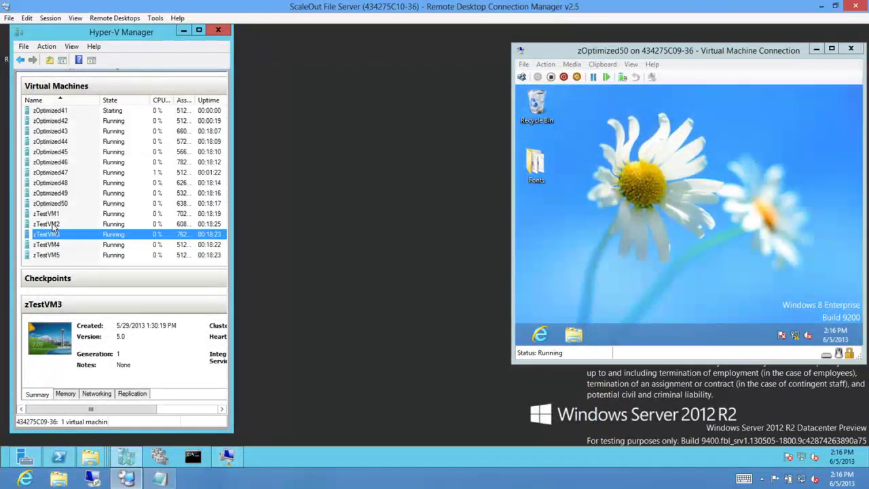
# Select zTestVM1, connect to zTestVM2 instead, and launch File Explorer inside the zTestVM2 guest
pyautogui.click(54, 215)
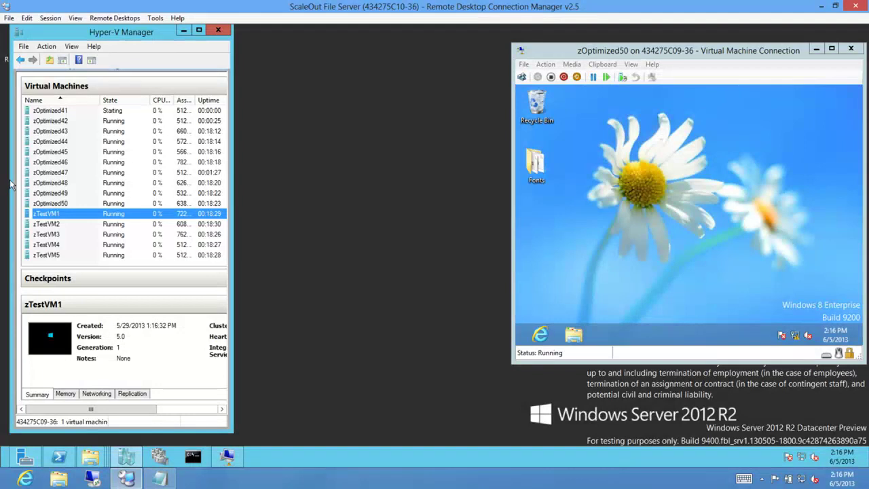
pyautogui.click(57, 227)
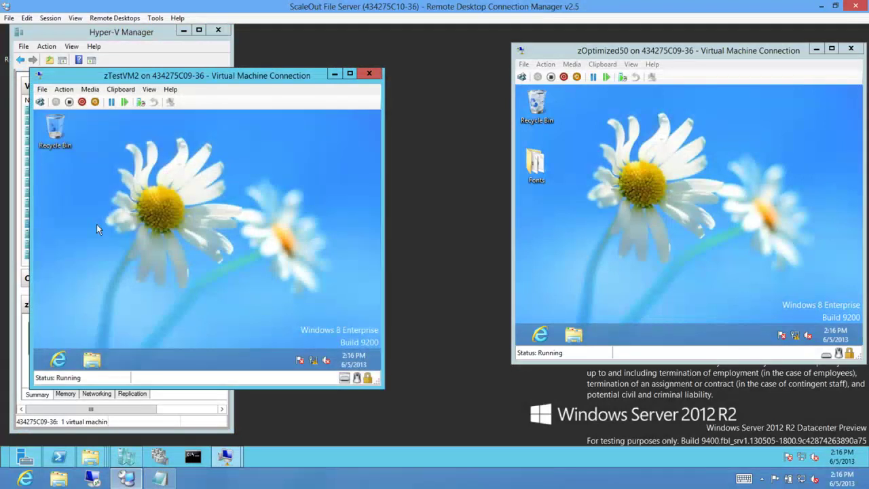
pyautogui.click(90, 361)
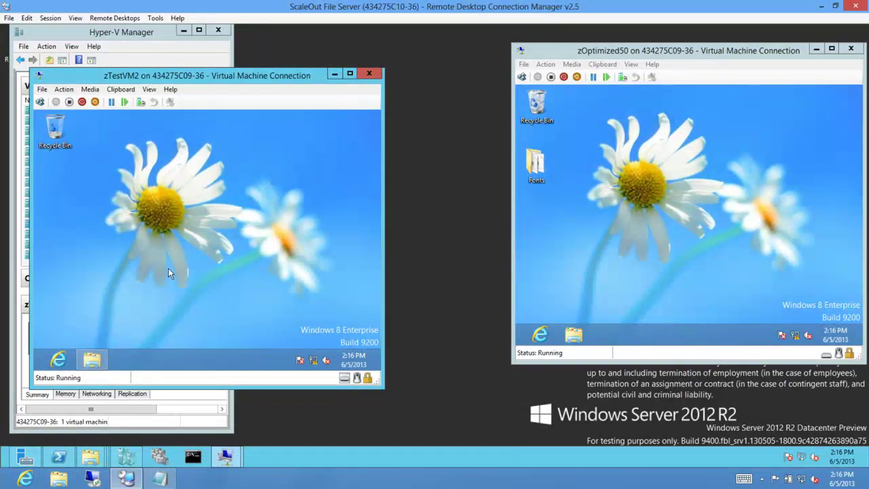
# Duplicate the Fonts folder on the zOptimized50 guest's desktop by copying and pasting it in place
pyautogui.click(529, 165)
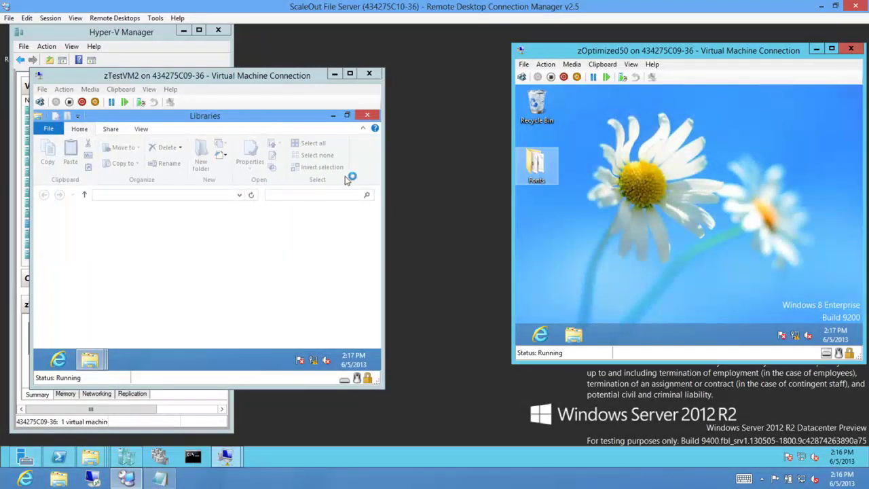
pyautogui.click(660, 204)
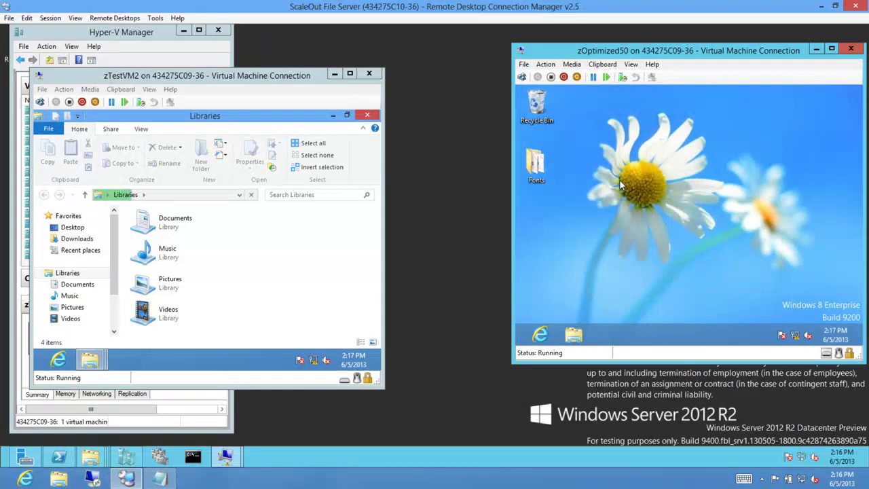
pyautogui.press('super+e')
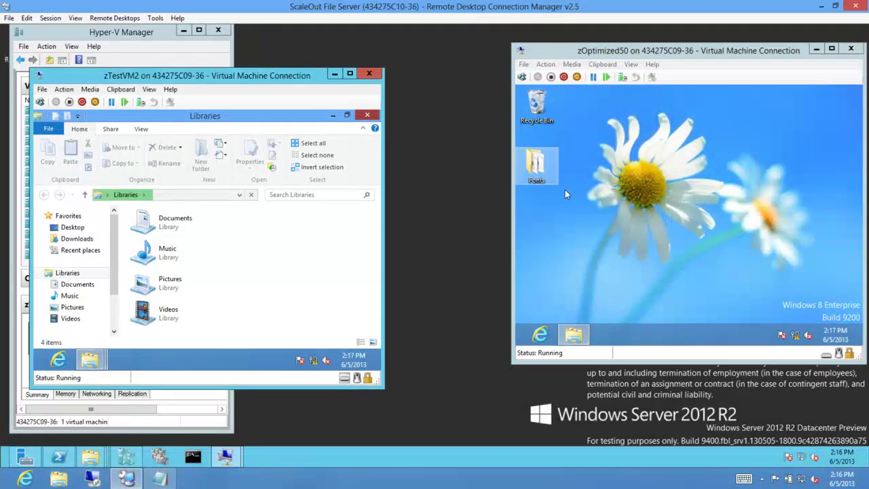
pyautogui.hotkey('ctrl', 'v')
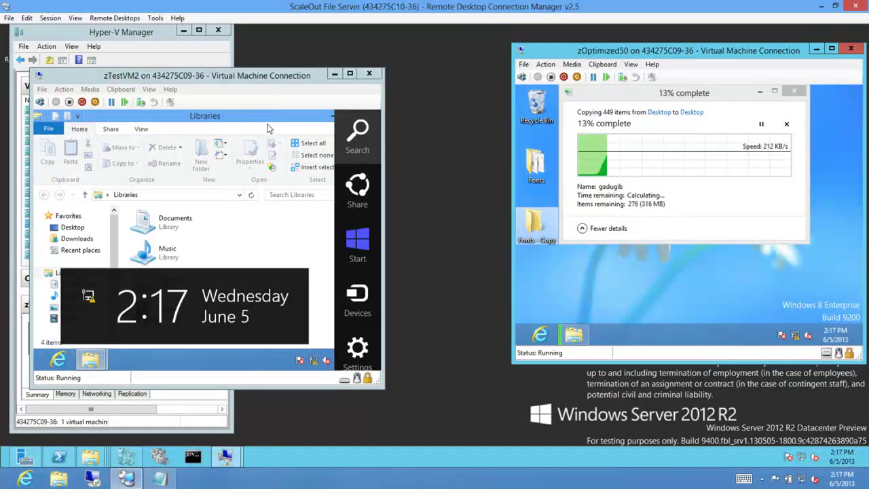
# Browse to C:\WINDOWS\ in zTestVM2's File Explorer and return to the Fonts copy progress in zOptimized50
pyautogui.click(163, 243)
pyautogui.click(320, 236)
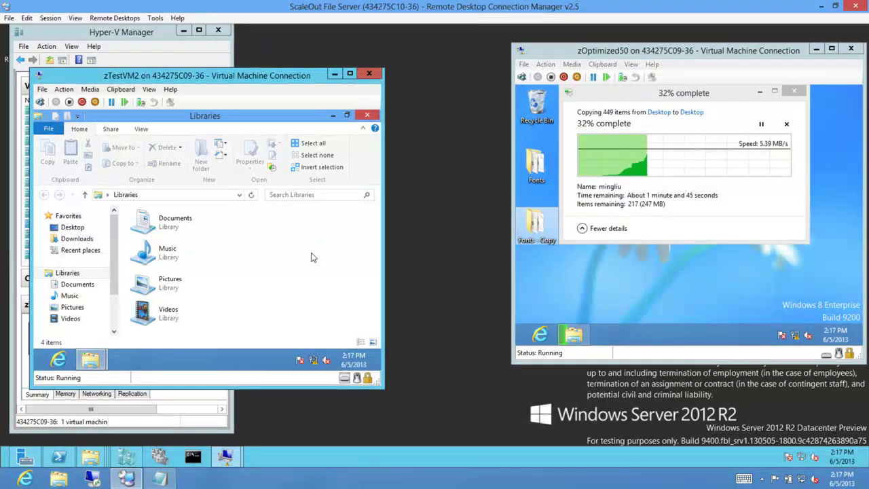
pyautogui.click(171, 195)
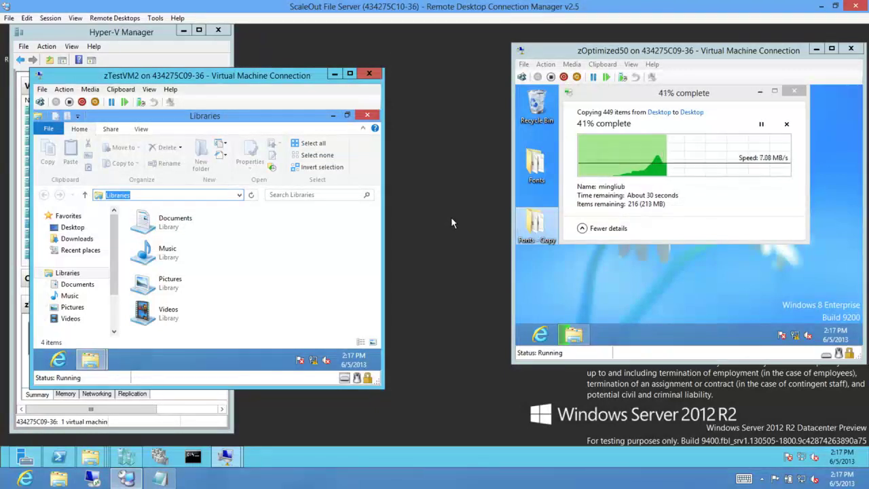
pyautogui.write('C:\\WiNDOWS\\S')
pyautogui.press('BackSpace')
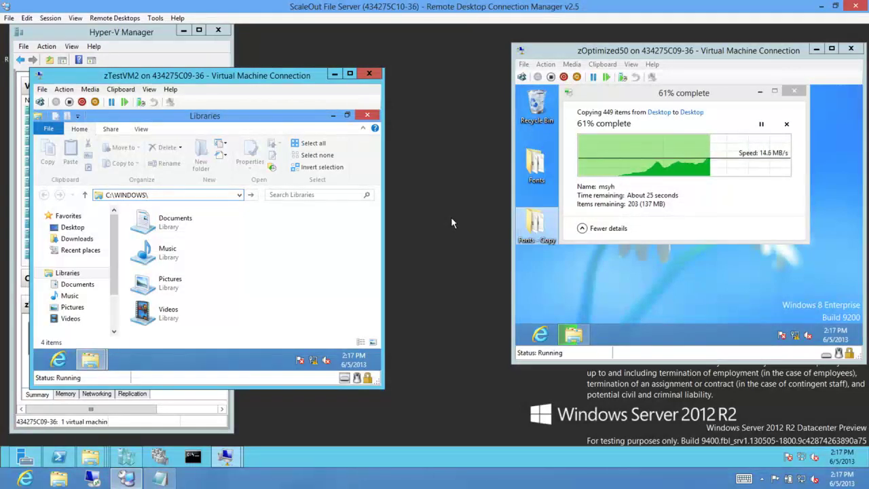
pyautogui.press('Return')
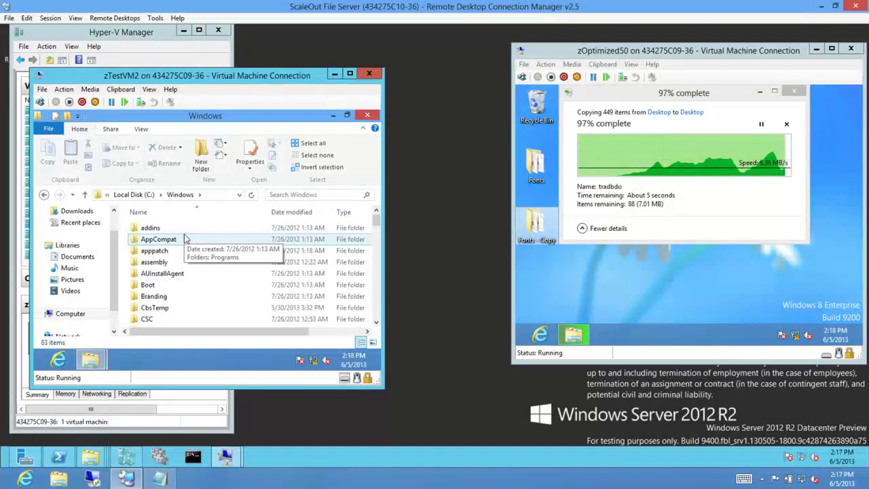
pyautogui.click(731, 99)
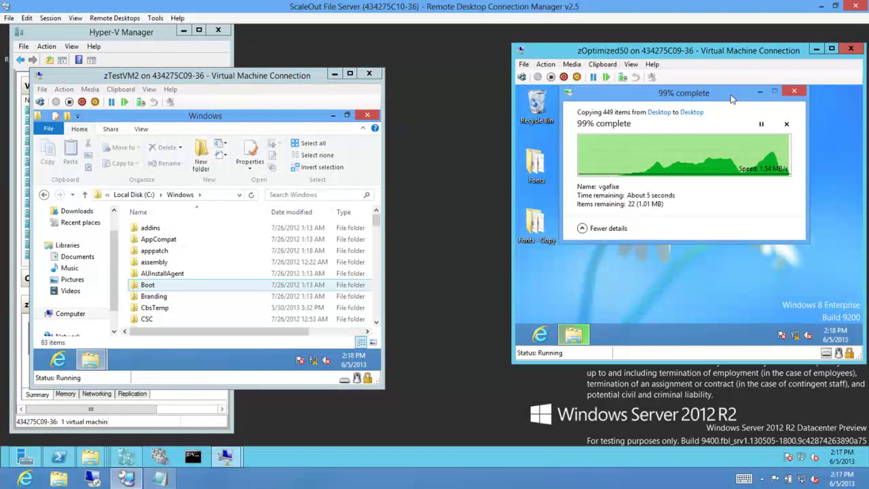